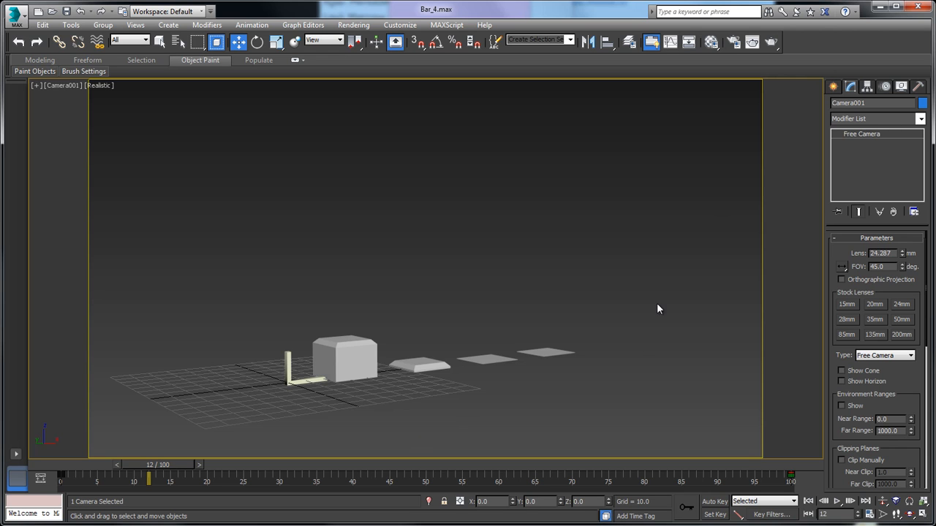
Draw a circle of radius about 18.2 in front of the far bars, go to frame 0, and move it to about X 55.3, Y -133.9.
{"action": "left_click", "coordinate": [741, 188]}
{"action": "left_click", "coordinate": [833, 86]}
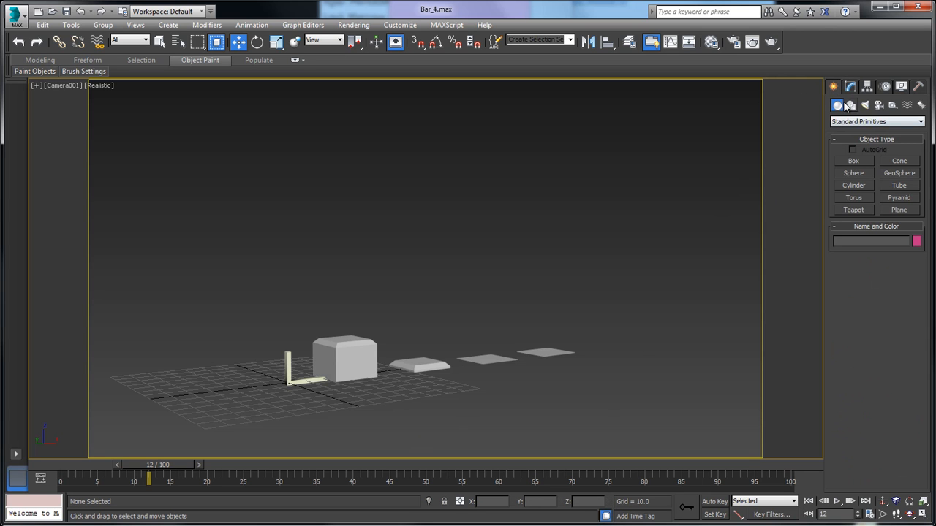
{"action": "left_click", "coordinate": [850, 105]}
{"action": "left_click", "coordinate": [854, 182]}
{"action": "left_click_drag", "start_coordinate": [531, 397], "coordinate": [554, 393]}
{"action": "left_click_drag", "start_coordinate": [165, 465], "coordinate": [69, 465]}
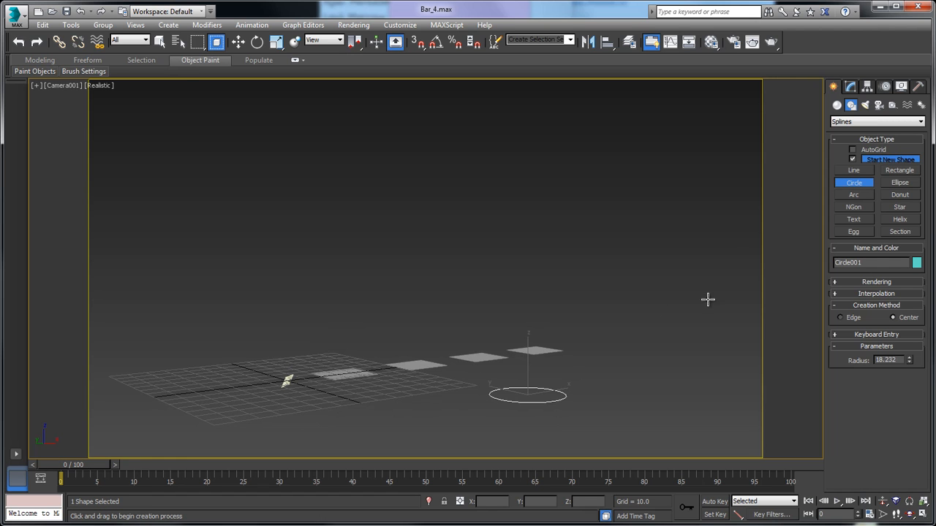
{"action": "left_click", "coordinate": [238, 42]}
{"action": "left_click_drag", "start_coordinate": [518, 390], "coordinate": [568, 406]}
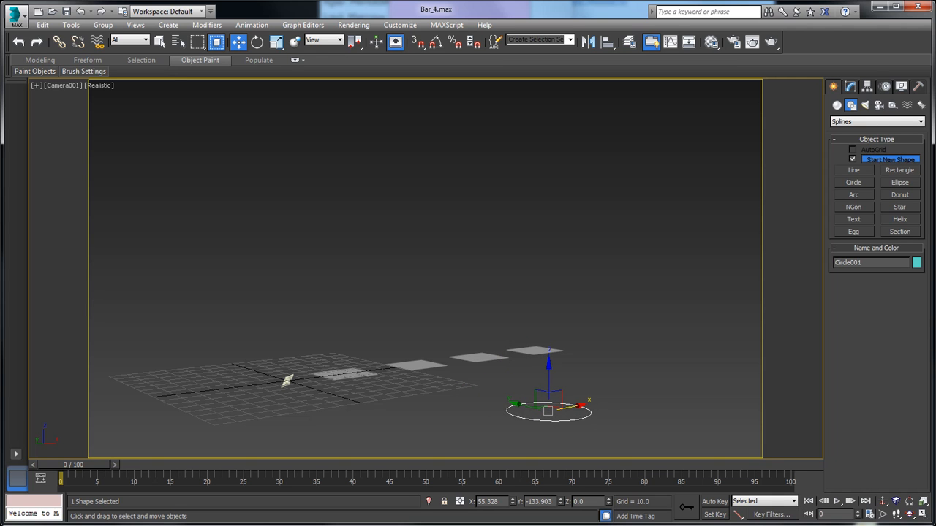
Create an Arial Black text shape reading "Edit" next to the circle, with a size of about 27.3.
{"action": "left_click", "coordinate": [858, 223]}
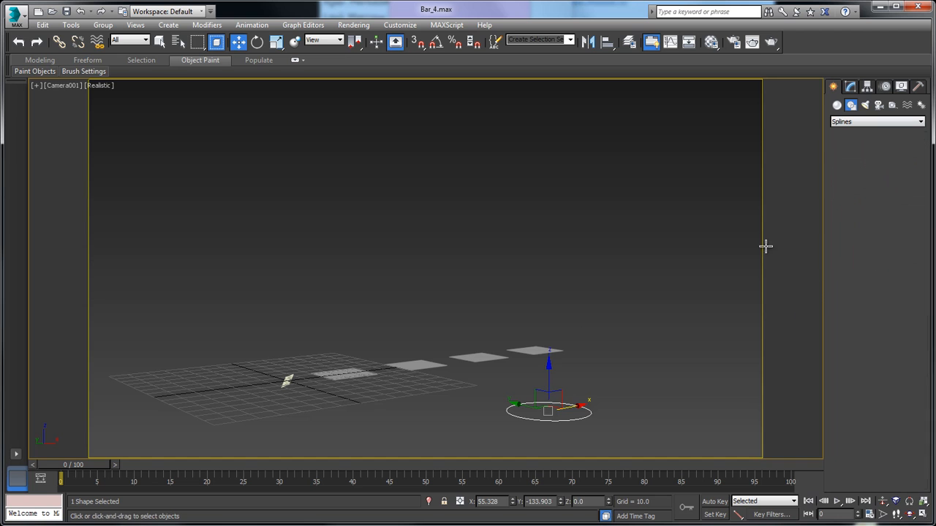
{"action": "left_click", "coordinate": [487, 408]}
{"action": "left_click_drag", "start_coordinate": [859, 392], "coordinate": [838, 389]}
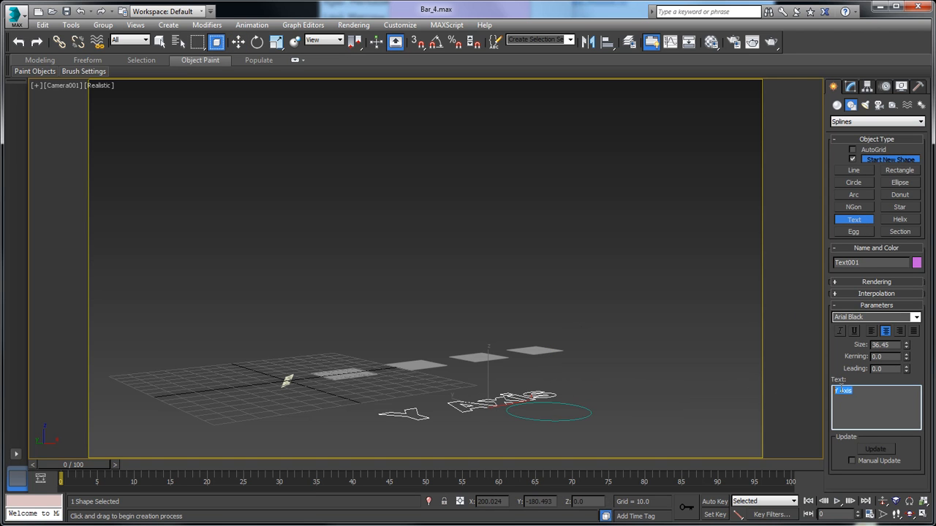
{"action": "type", "text": "Echt"}
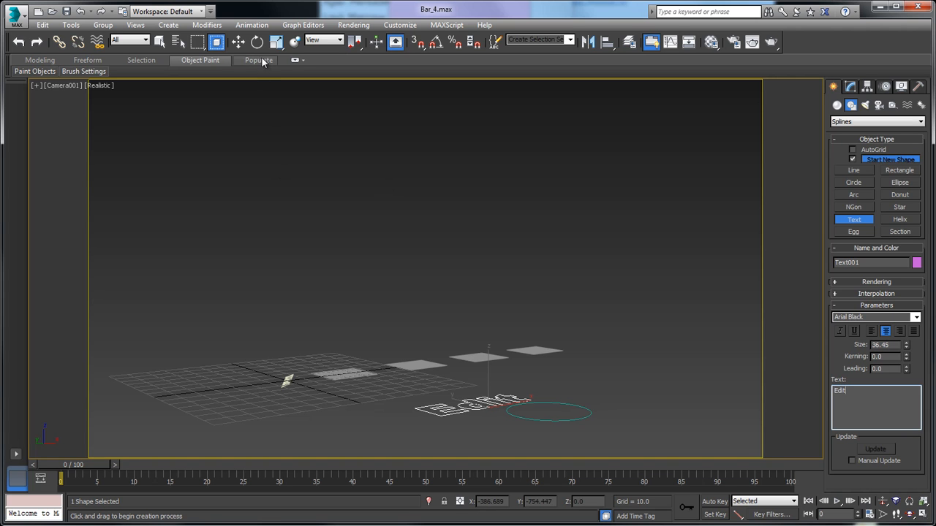
{"action": "left_click_drag", "start_coordinate": [907, 345], "coordinate": [906, 360]}
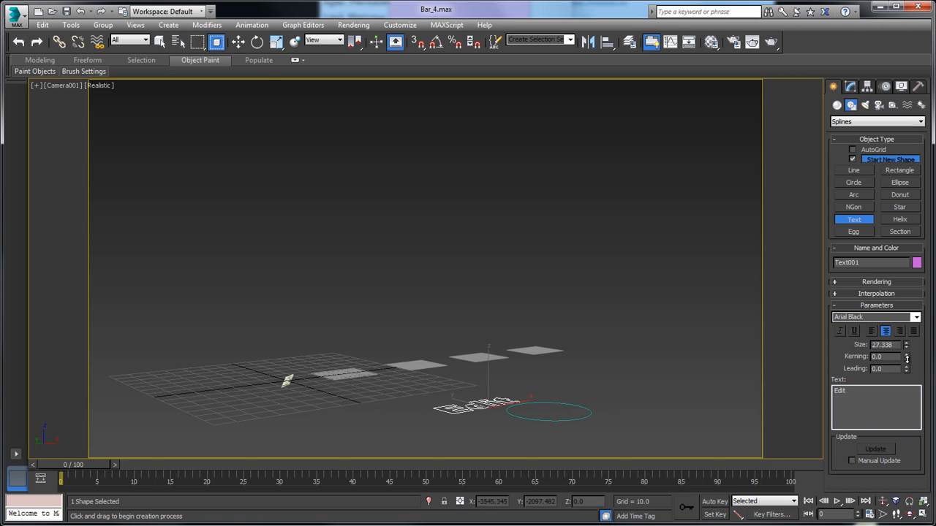
{"action": "right_click", "coordinate": [286, 297]}
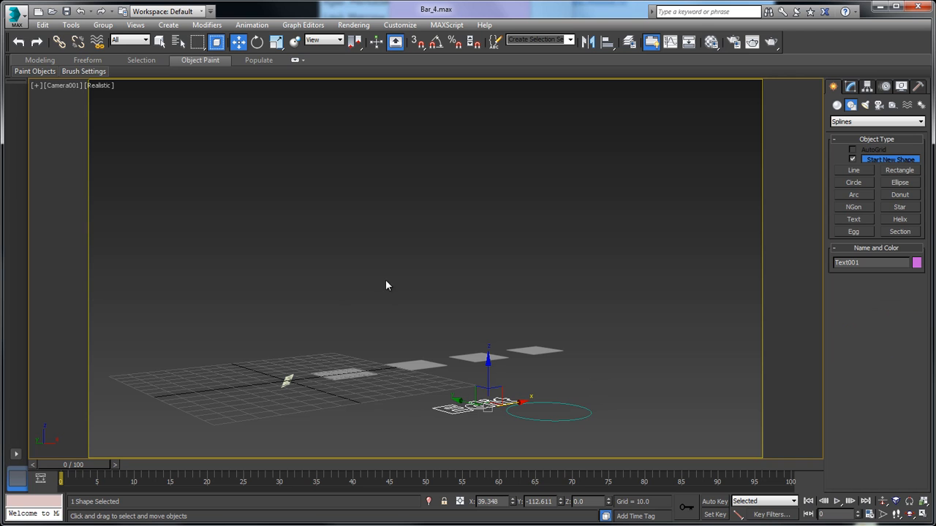
Switch to the Perspective view and move the Edit text inside the circle.
{"action": "left_click", "coordinate": [63, 85]}
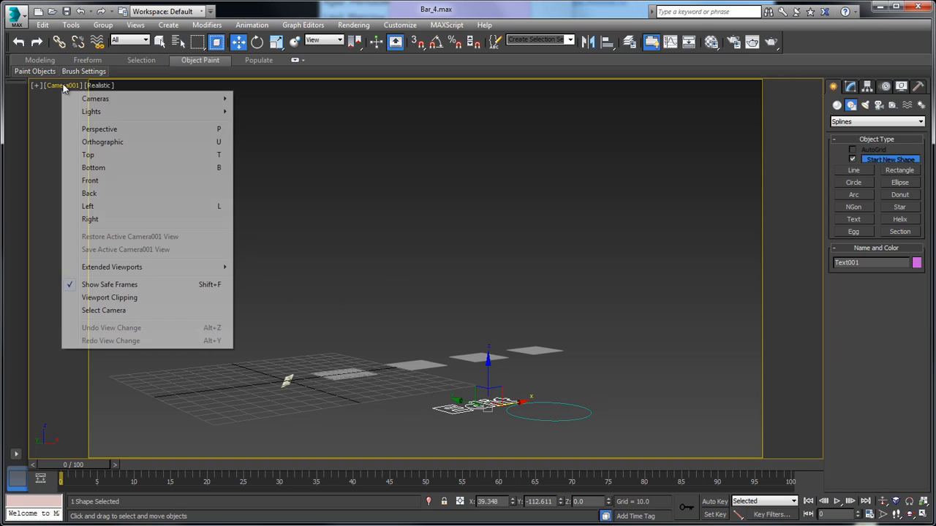
{"action": "left_click", "coordinate": [115, 130]}
{"action": "middle_click_drag", "start_coordinate": [587, 324], "coordinate": [566, 351], "text": "alt"}
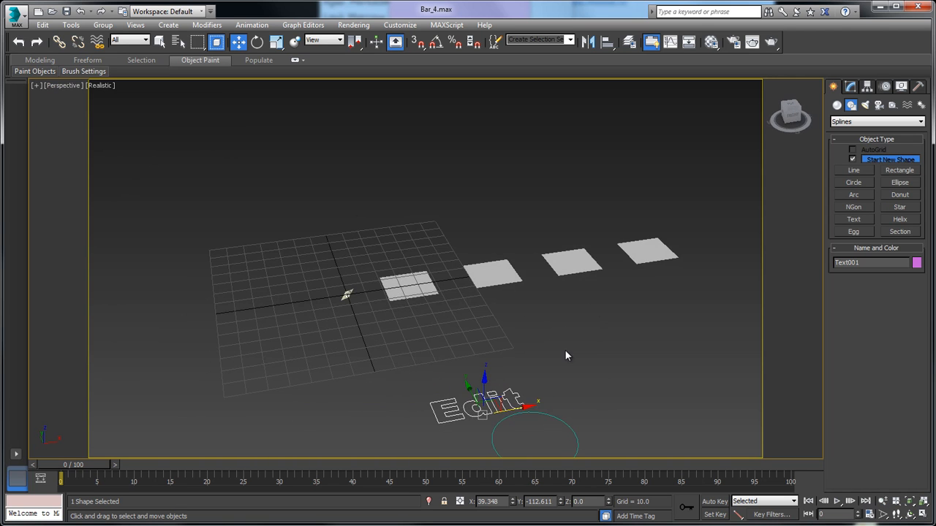
{"action": "middle_click_drag", "start_coordinate": [567, 406], "coordinate": [520, 321]}
{"action": "middle_click_drag", "start_coordinate": [429, 337], "coordinate": [463, 342], "text": "alt"}
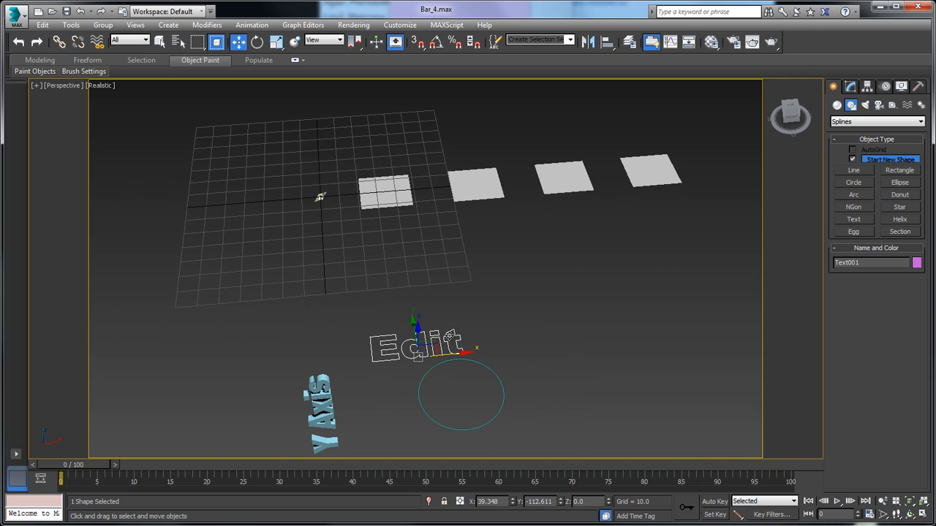
{"action": "left_click_drag", "start_coordinate": [436, 341], "coordinate": [479, 384]}
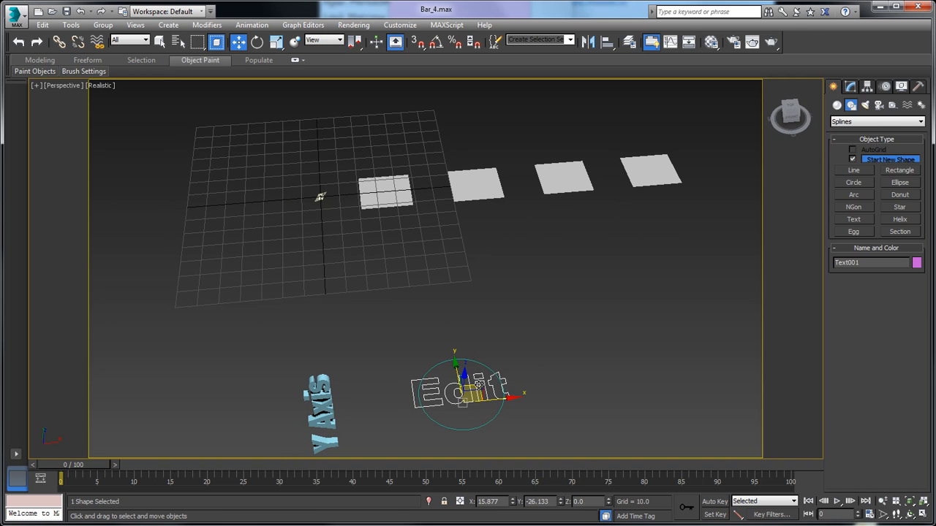
Change the text to lowercase "edit", reduce its size to about 18.85, and nudge it to the middle of the circle.
{"action": "left_click", "coordinate": [850, 87]}
{"action": "left_click_drag", "start_coordinate": [906, 303], "coordinate": [907, 316]}
{"action": "left_click_drag", "start_coordinate": [854, 351], "coordinate": [789, 348]}
{"action": "type", "text": "edit"}
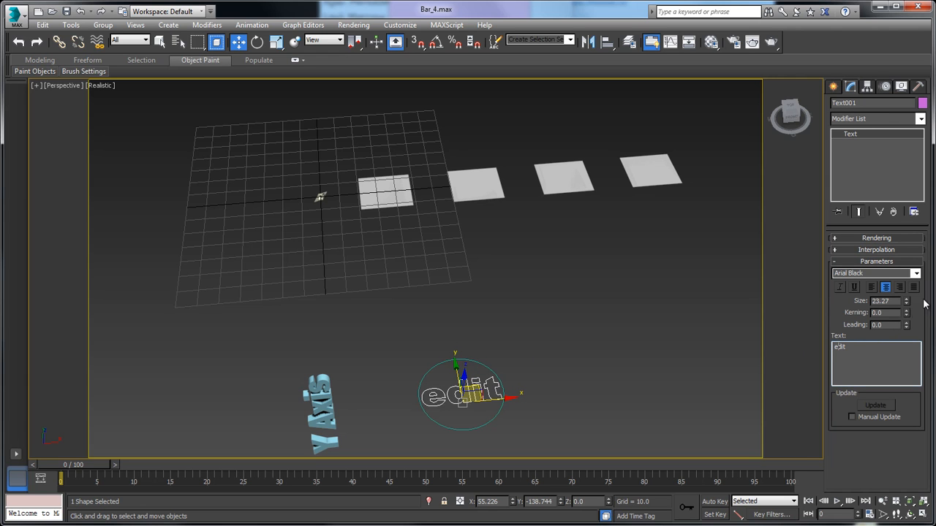
{"action": "left_click_drag", "start_coordinate": [906, 301], "coordinate": [905, 312]}
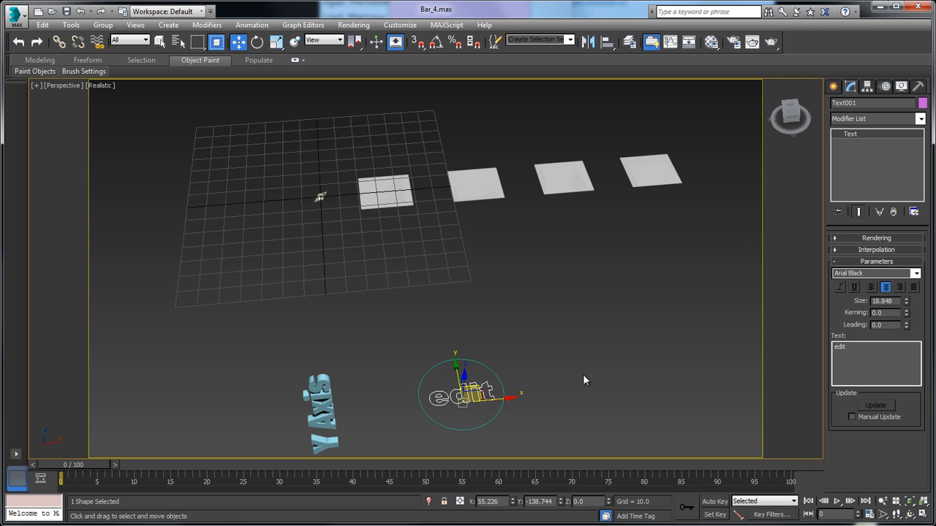
{"action": "middle_click_drag", "start_coordinate": [516, 378], "coordinate": [522, 391], "text": "alt"}
{"action": "left_click_drag", "start_coordinate": [474, 384], "coordinate": [473, 384]}
Convert the circle to an editable spline and attach the edit text to it.
{"action": "middle_click_drag", "start_coordinate": [538, 401], "coordinate": [548, 363], "text": "alt"}
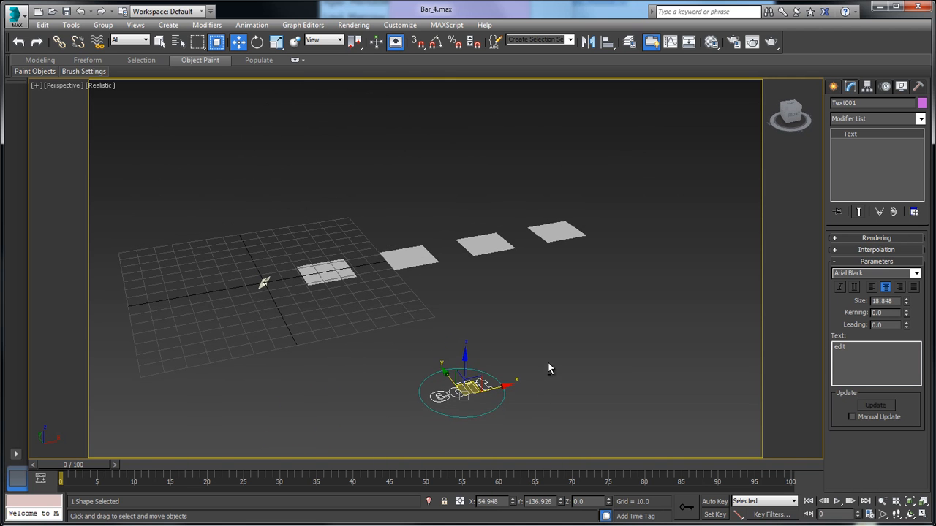
{"action": "left_click", "coordinate": [503, 387]}
{"action": "right_click", "coordinate": [521, 389]}
{"action": "mouse_move", "coordinate": [546, 495]}
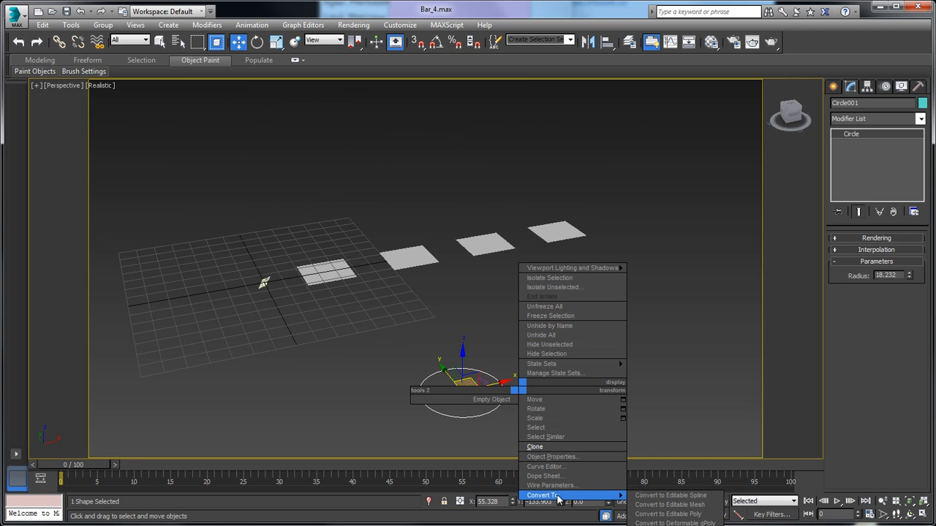
{"action": "left_click", "coordinate": [669, 496]}
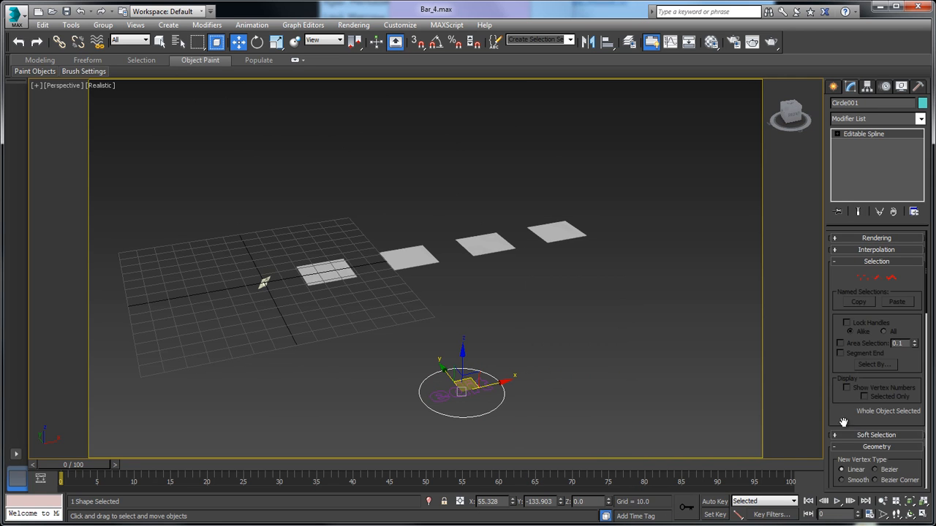
{"action": "scroll", "coordinate": [857, 307], "scroll_direction": "down", "scroll_amount": 5}
{"action": "left_click", "coordinate": [853, 326]}
{"action": "left_click", "coordinate": [473, 389]}
{"action": "left_click", "coordinate": [850, 329]}
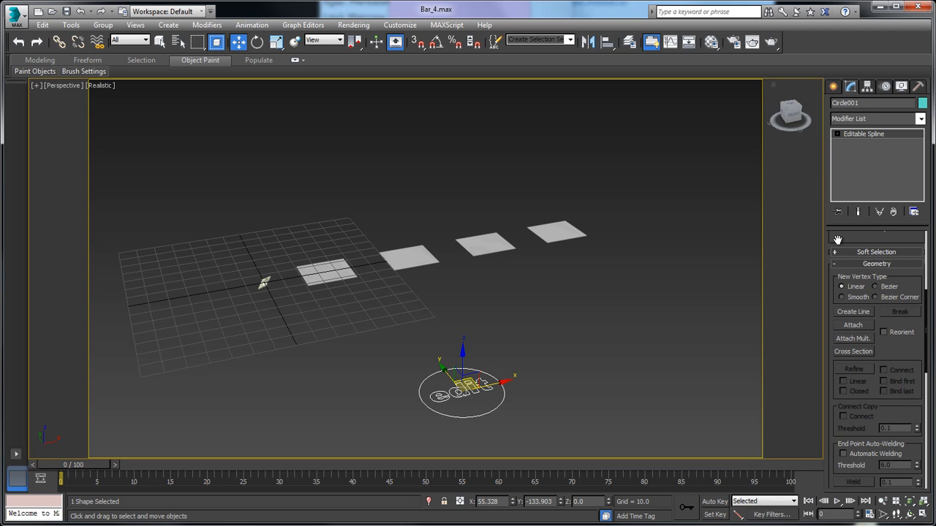
Enable the combined spline's thickness display in the viewport, with a radial thickness of 1.05.
{"action": "scroll", "coordinate": [838, 240], "scroll_direction": "up", "scroll_amount": 5}
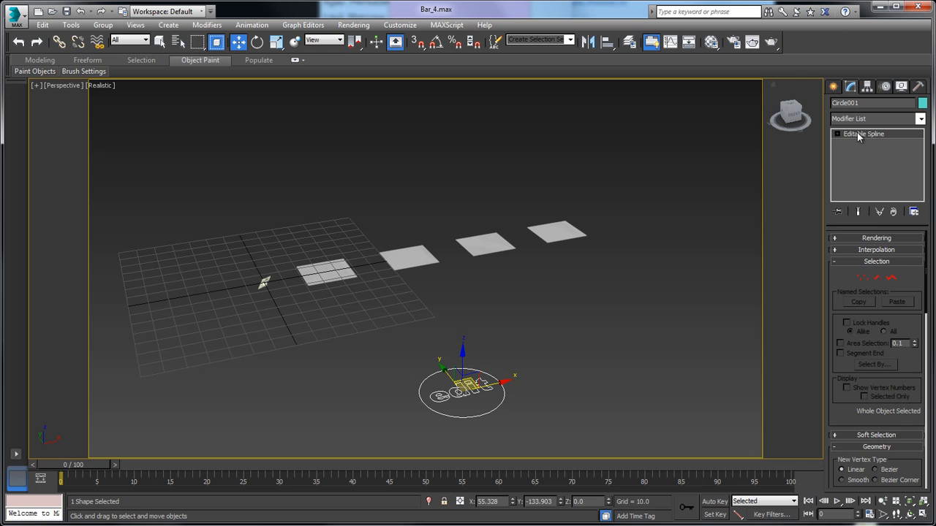
{"action": "left_click", "coordinate": [842, 238]}
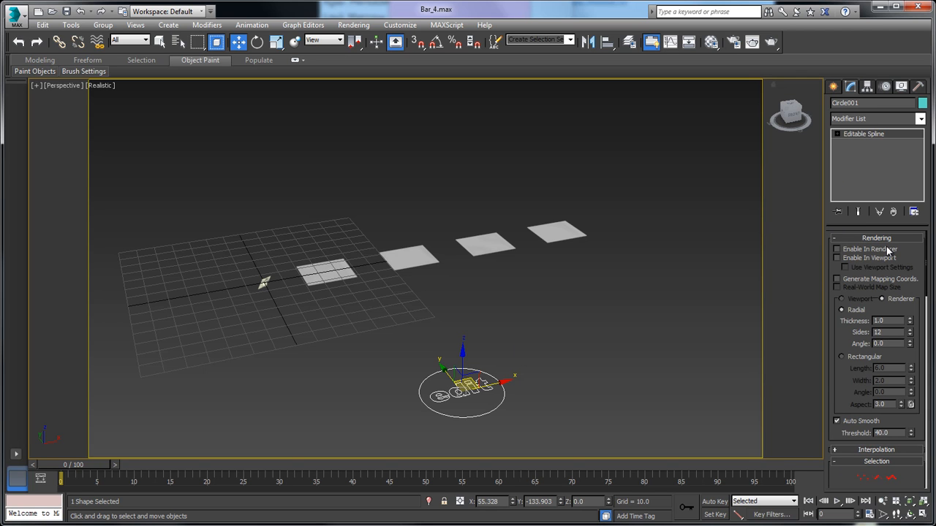
{"action": "left_click", "coordinate": [837, 258]}
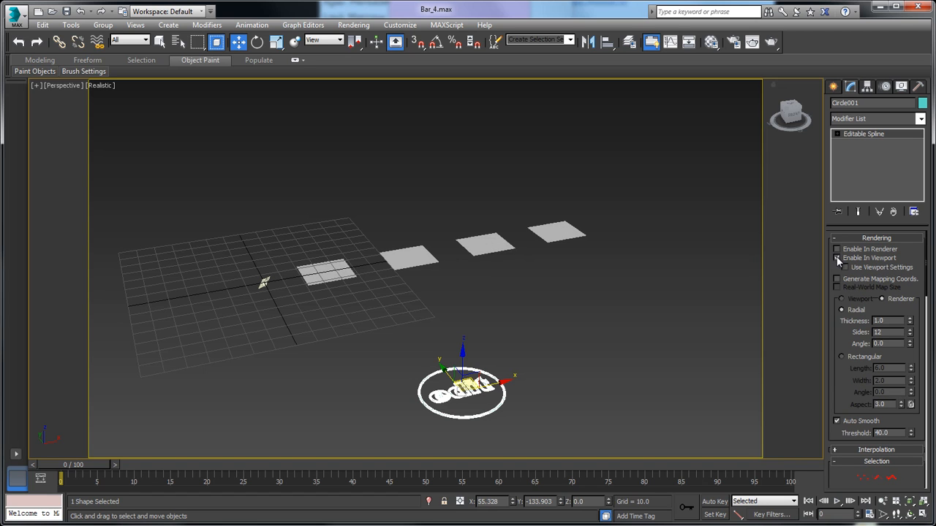
{"action": "left_click", "coordinate": [591, 287]}
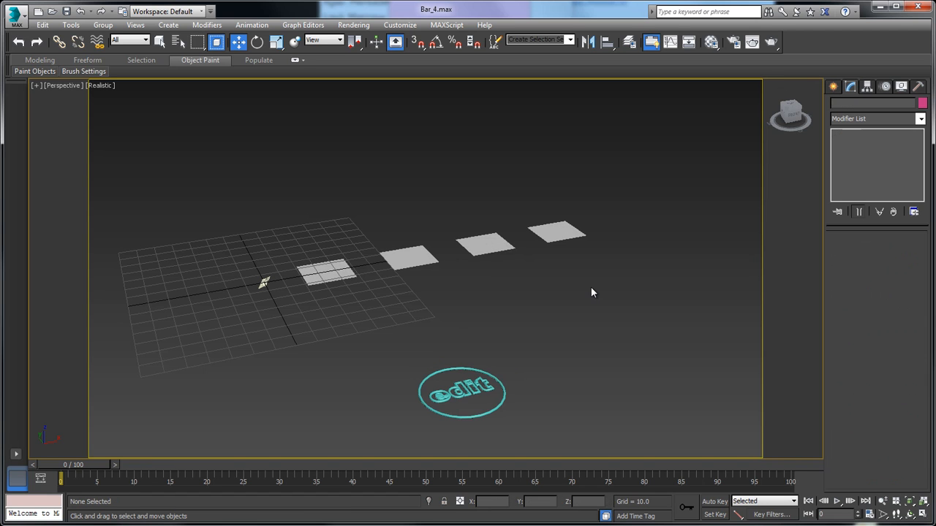
Change the edit icon's object color to yellow and return to the camera view.
{"action": "left_click", "coordinate": [483, 385]}
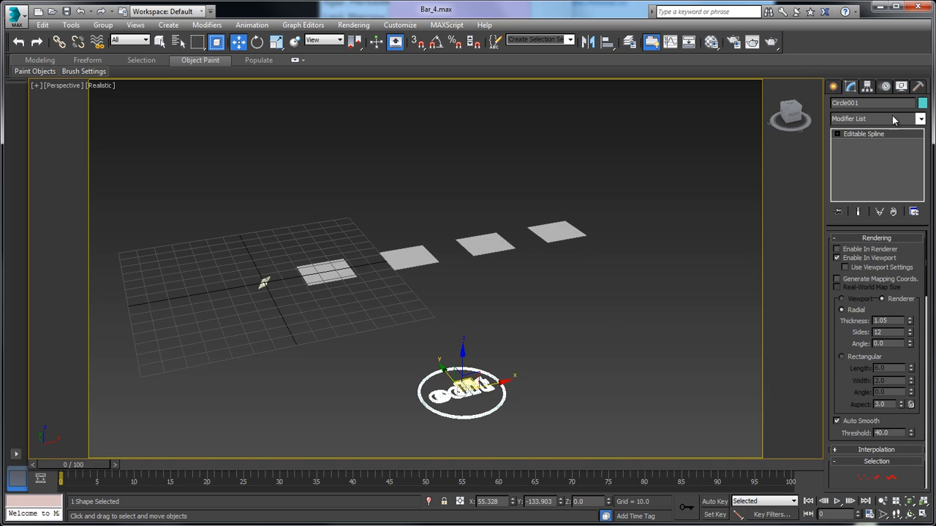
{"action": "left_click", "coordinate": [922, 103]}
{"action": "left_click_drag", "start_coordinate": [288, 220], "coordinate": [469, 196]}
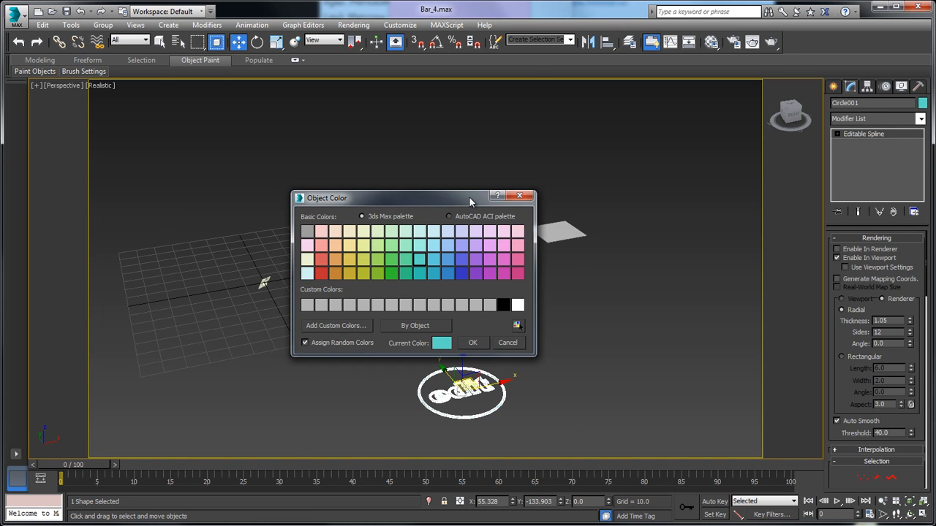
{"action": "left_click", "coordinate": [348, 262]}
{"action": "left_click", "coordinate": [472, 343]}
{"action": "left_click", "coordinate": [542, 345]}
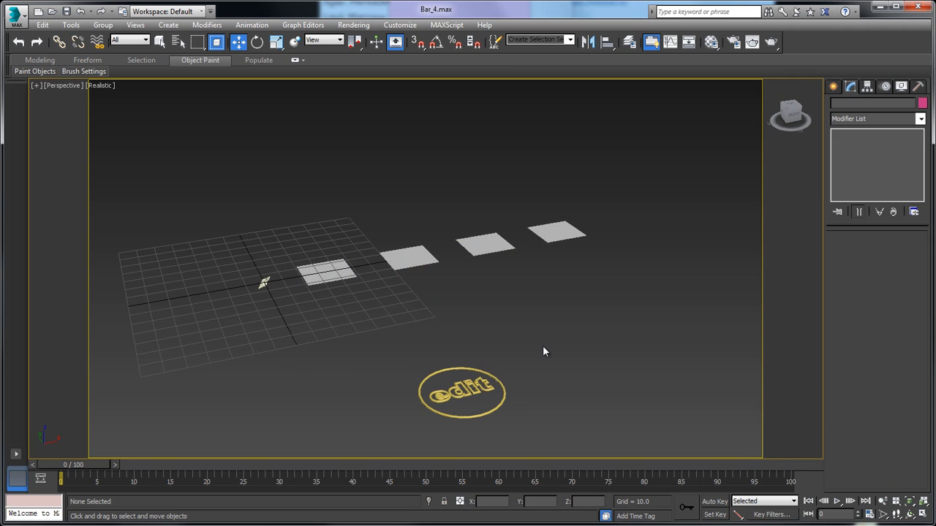
{"action": "key", "text": "c"}
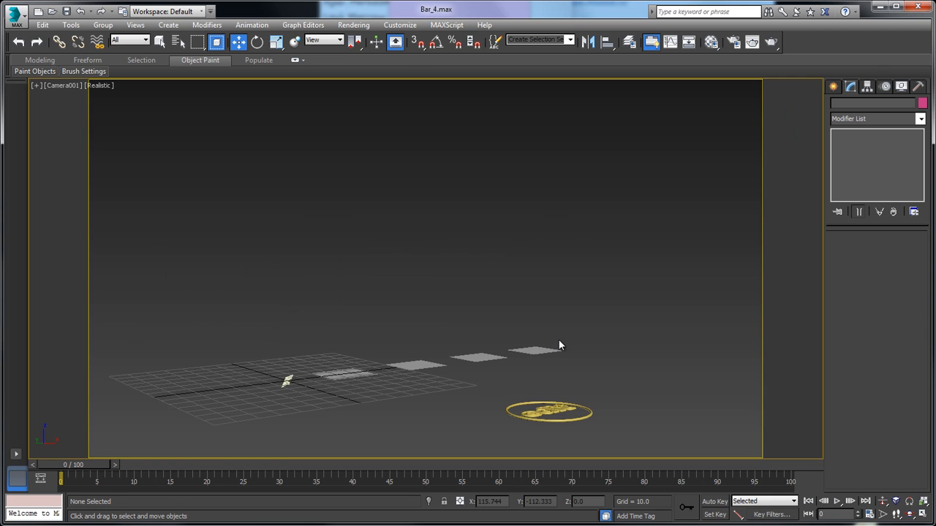
Render the camera view at frame 0 to check whether the edit icon appears, and close the rendered image.
{"action": "left_click", "coordinate": [571, 415]}
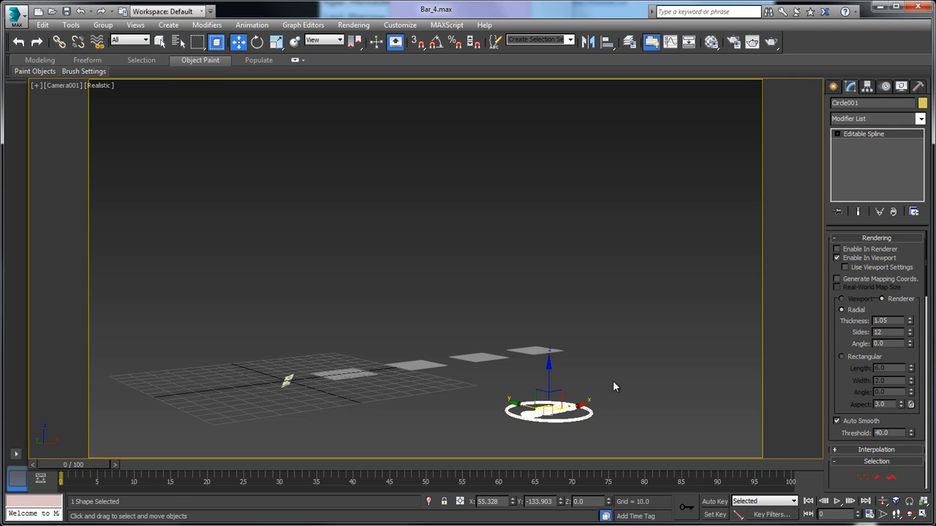
{"action": "left_click", "coordinate": [771, 42]}
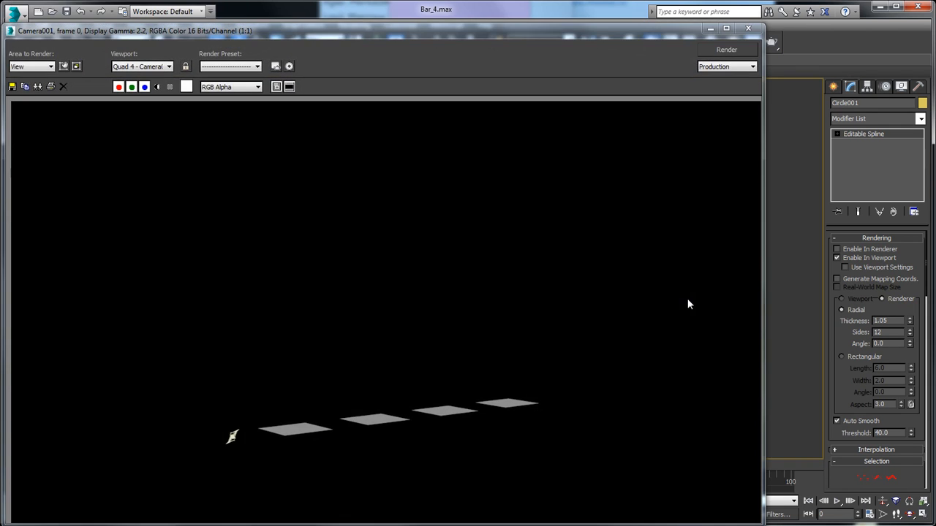
{"action": "left_click", "coordinate": [748, 28]}
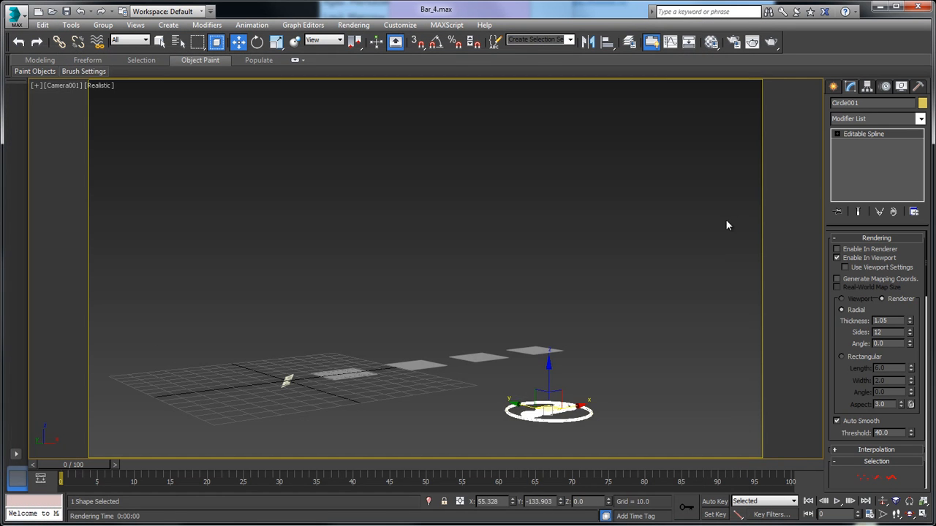
Apply an Attribute Holder modifier to the edit icon spline.
{"action": "left_click", "coordinate": [685, 274]}
{"action": "left_click", "coordinate": [549, 418]}
{"action": "left_click", "coordinate": [880, 118]}
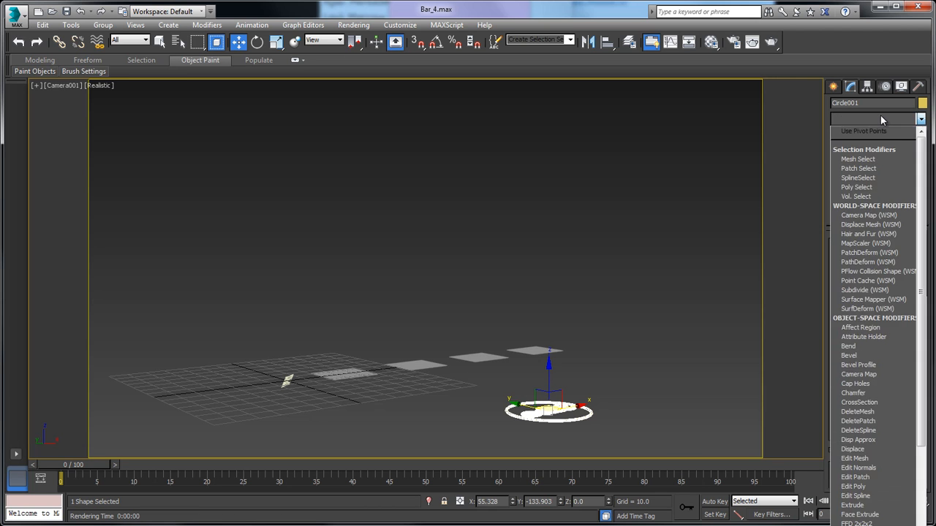
{"action": "left_click", "coordinate": [864, 337]}
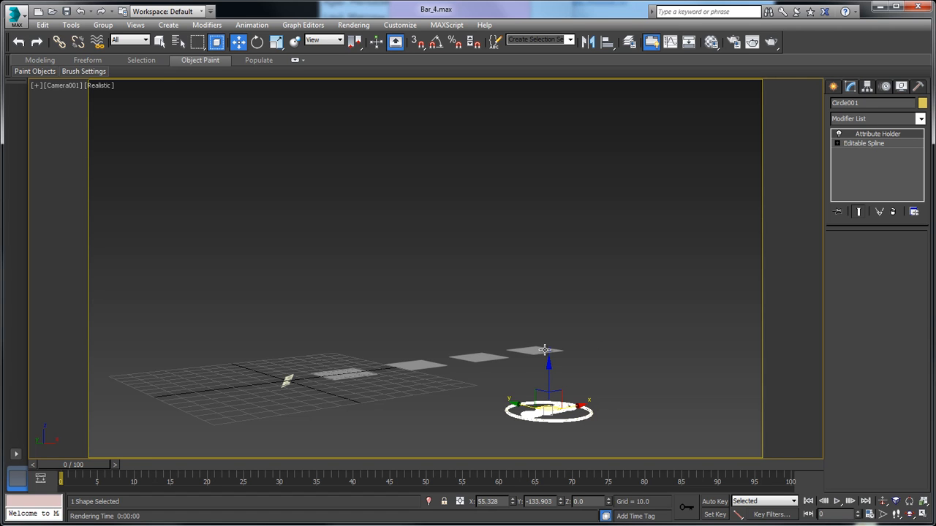
Preview the bar chart animation up to frame 89 and go back to frame 53.
{"action": "left_click_drag", "start_coordinate": [77, 464], "coordinate": [703, 466]}
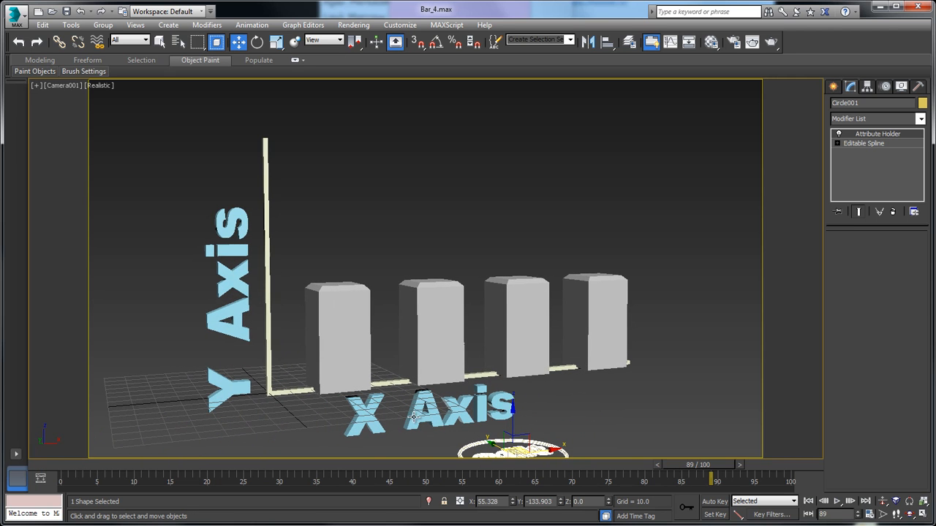
{"action": "left_click_drag", "start_coordinate": [704, 466], "coordinate": [445, 465]}
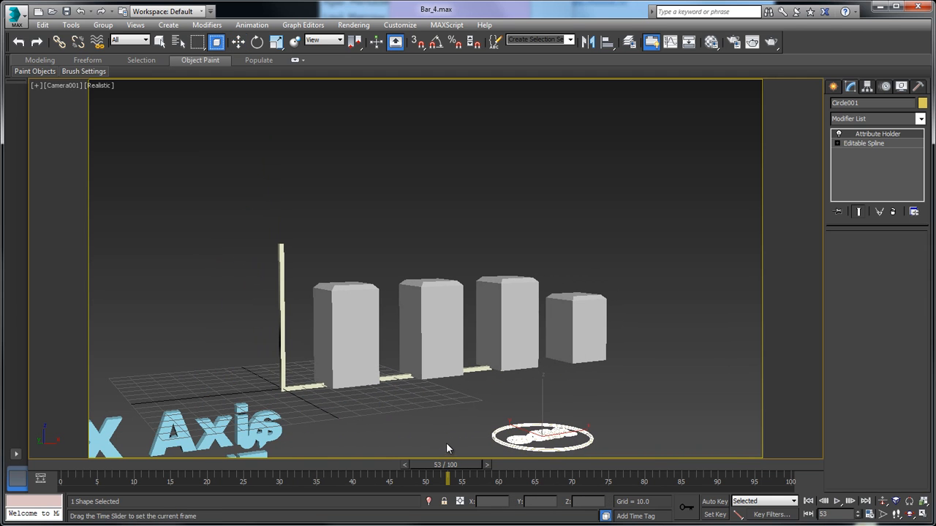
{"action": "key", "text": "w"}
Delete the fourth bar of the chart and advance the animation to frame 82 to review it.
{"action": "left_click", "coordinate": [579, 296]}
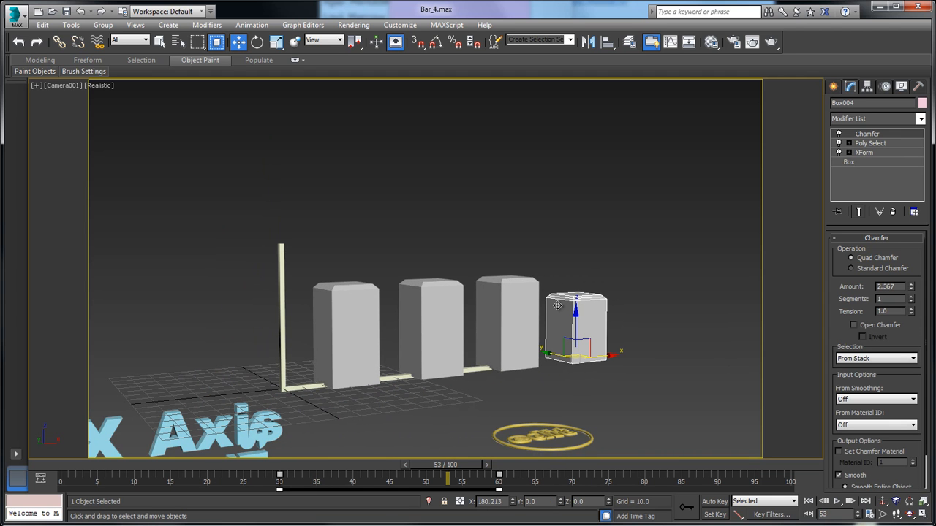
{"action": "key", "text": "Delete"}
{"action": "left_click_drag", "start_coordinate": [432, 465], "coordinate": [656, 434]}
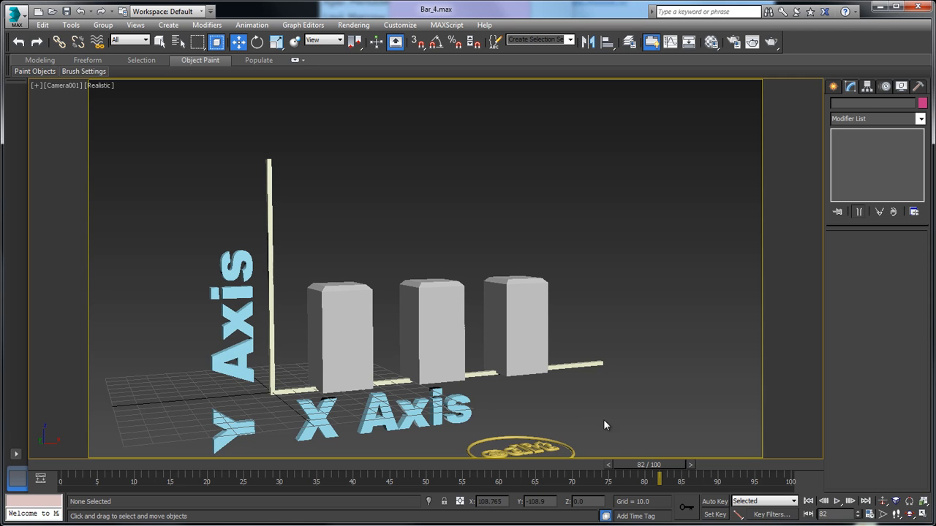
Move the animation to frame 74, select the edit icon and open the Parameter Editor for its Attribute Holder.
{"action": "left_click_drag", "start_coordinate": [648, 465], "coordinate": [602, 464]}
{"action": "key", "text": "w"}
{"action": "left_click", "coordinate": [526, 446]}
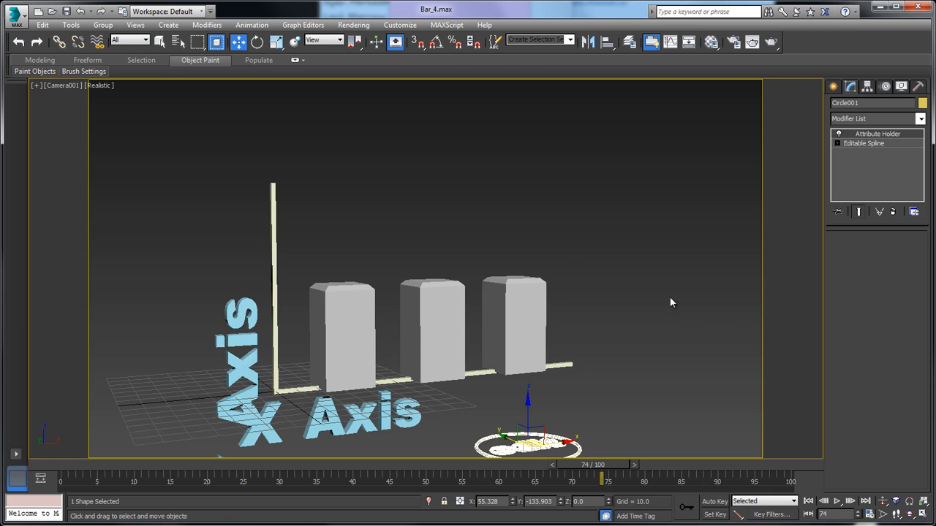
{"action": "left_click", "coordinate": [256, 25]}
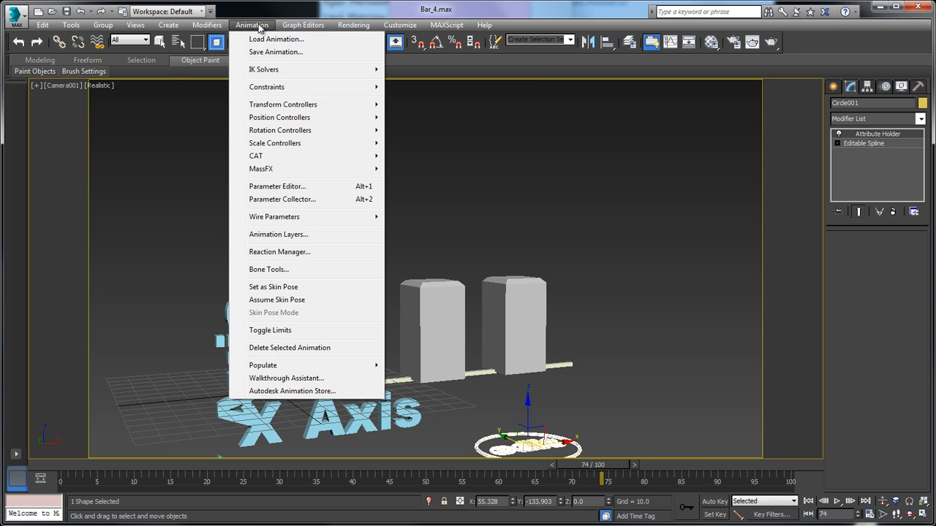
{"action": "left_click", "coordinate": [293, 187]}
{"action": "left_click_drag", "start_coordinate": [281, 81], "coordinate": [369, 81]}
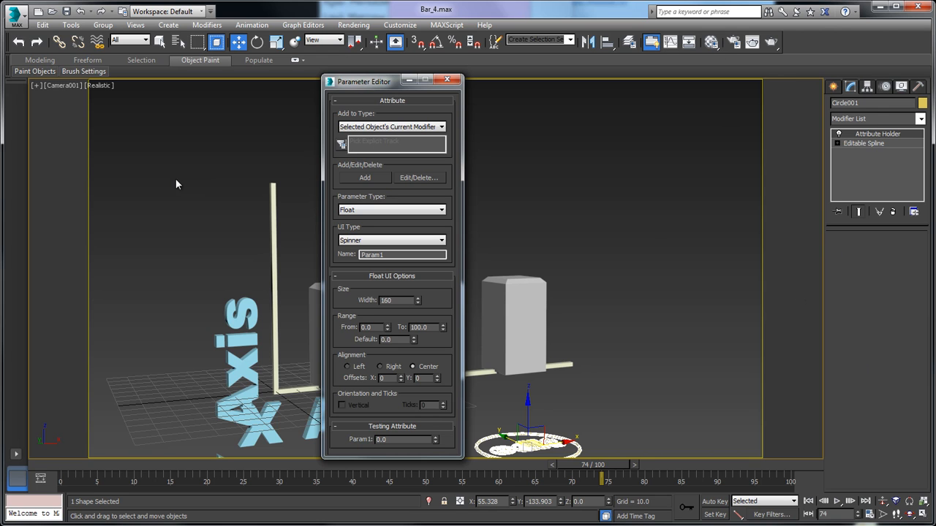
Add a right-aligned Float spinner parameter named "Value 1" to the edit icon's Attribute Holder.
{"action": "left_click", "coordinate": [349, 210]}
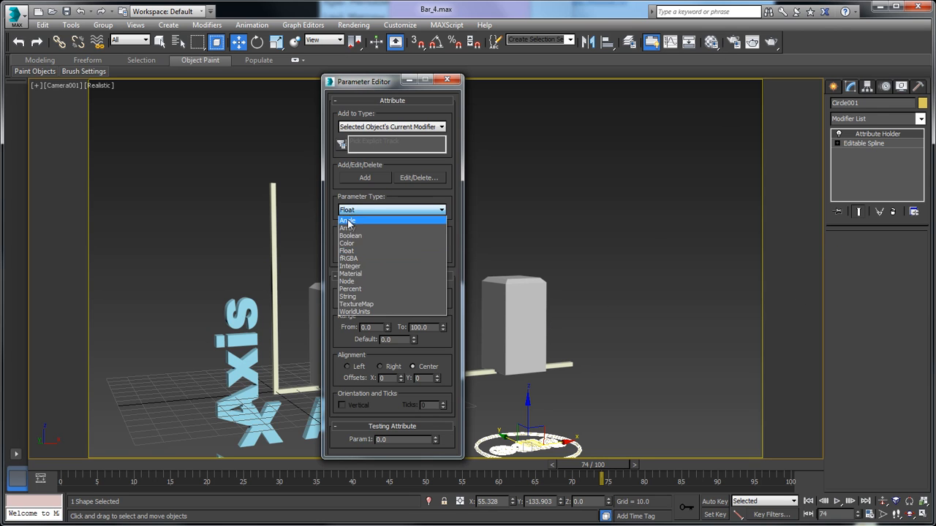
{"action": "left_click", "coordinate": [349, 251]}
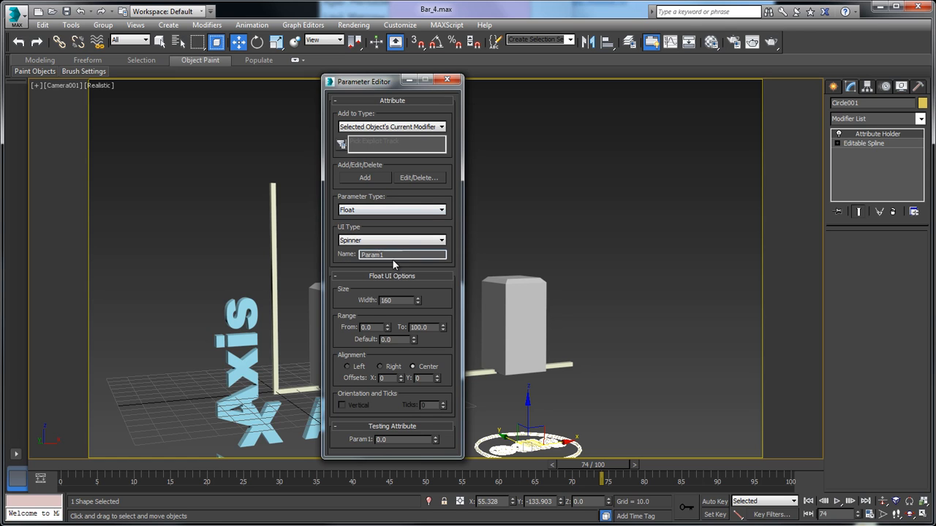
{"action": "left_click_drag", "start_coordinate": [389, 252], "coordinate": [334, 253]}
{"action": "type", "text": "Value 1"}
{"action": "key", "text": "Return"}
{"action": "left_click", "coordinate": [380, 367]}
{"action": "left_click", "coordinate": [348, 366]}
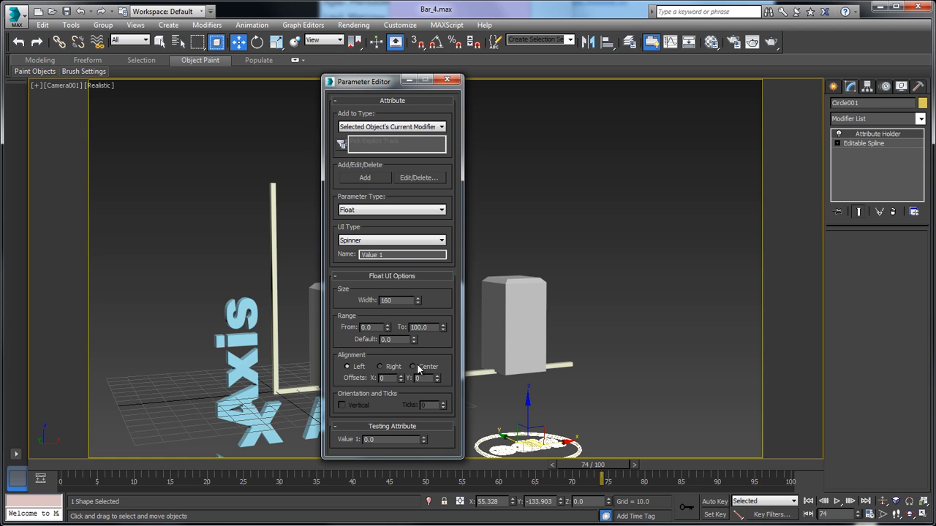
{"action": "left_click", "coordinate": [399, 369]}
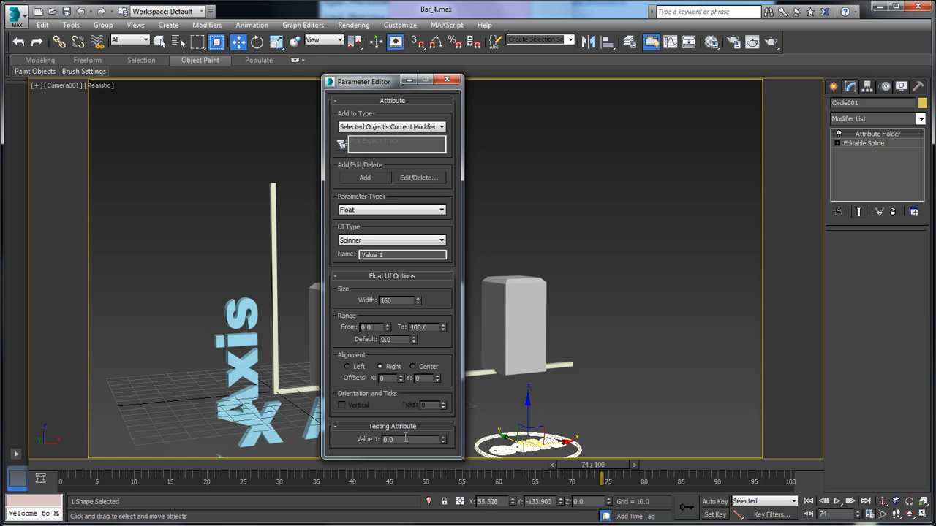
{"action": "left_click", "coordinate": [361, 181]}
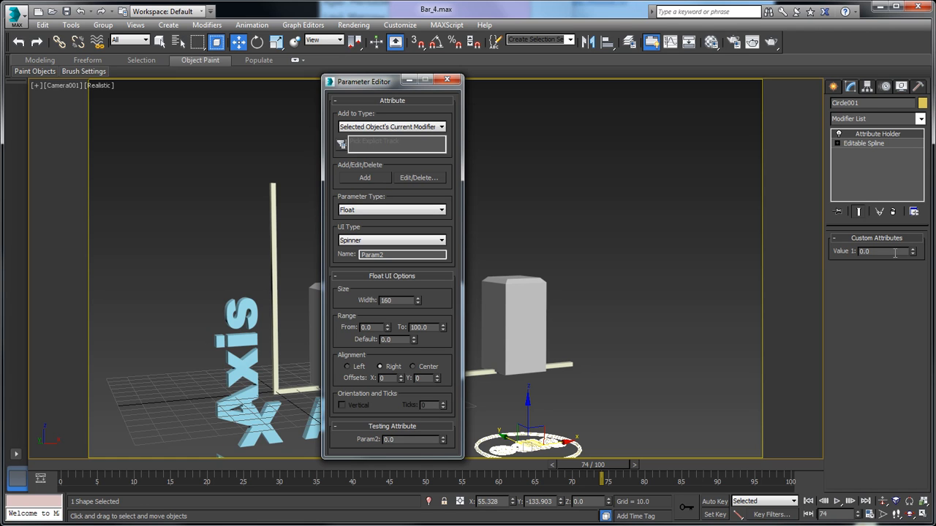
Add two more Float spinner parameters named "Value 2" and "Value 3" to the Attribute Holder.
{"action": "double_click", "coordinate": [386, 254]}
{"action": "type", "text": "Value 2"}
{"action": "left_click", "coordinate": [363, 179]}
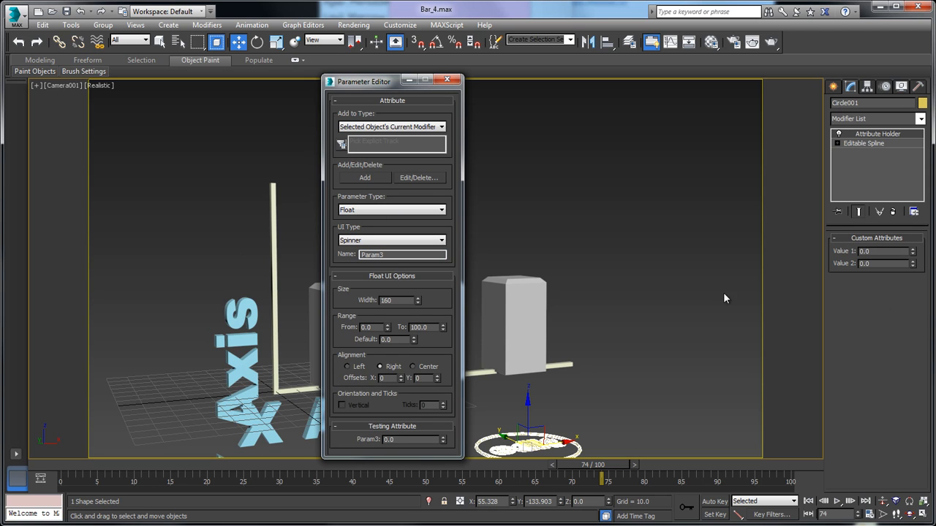
{"action": "double_click", "coordinate": [394, 255]}
{"action": "type", "text": "Value 3"}
{"action": "left_click", "coordinate": [364, 178]}
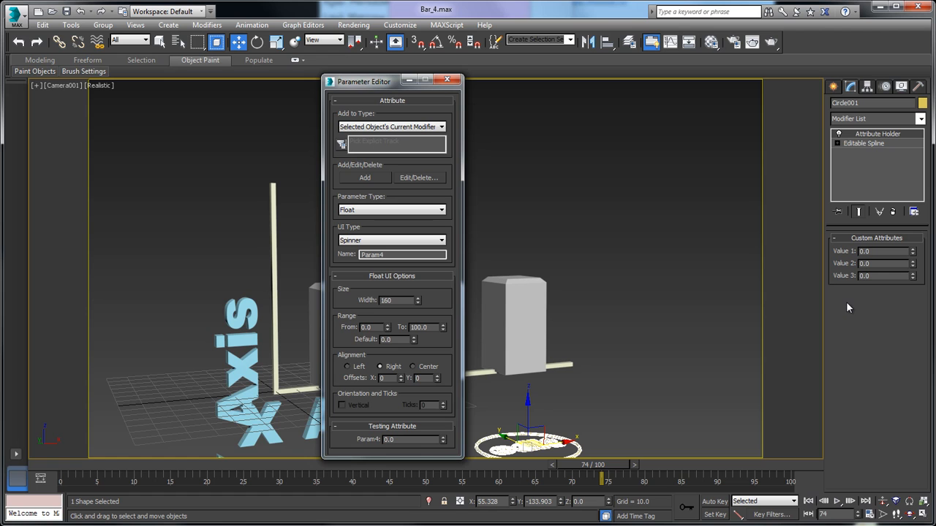
Add a right-aligned Color parameter with a ColorPicker interface, named "Color 1".
{"action": "left_click", "coordinate": [360, 210]}
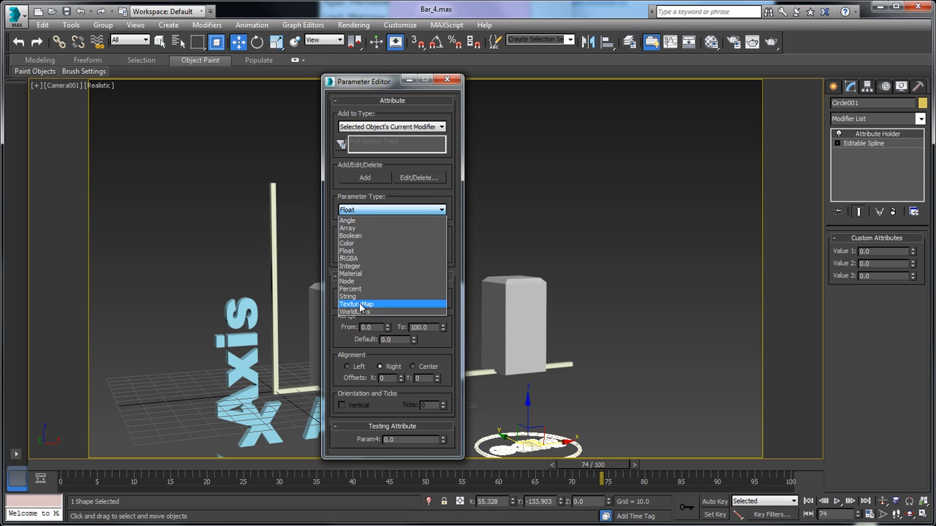
{"action": "left_click", "coordinate": [349, 248]}
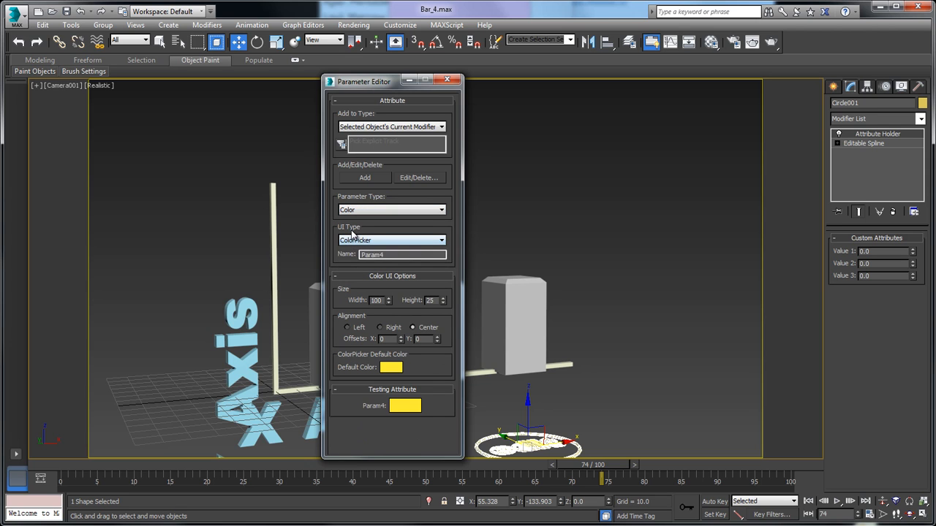
{"action": "left_click", "coordinate": [342, 243]}
{"action": "left_click", "coordinate": [341, 248]}
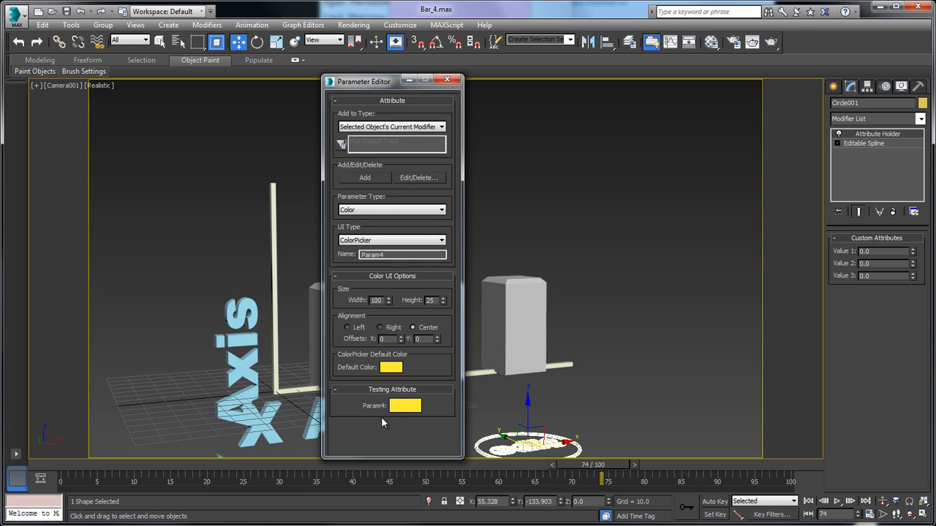
{"action": "left_click", "coordinate": [379, 326]}
{"action": "double_click", "coordinate": [385, 256]}
{"action": "type", "text": "Cal"}
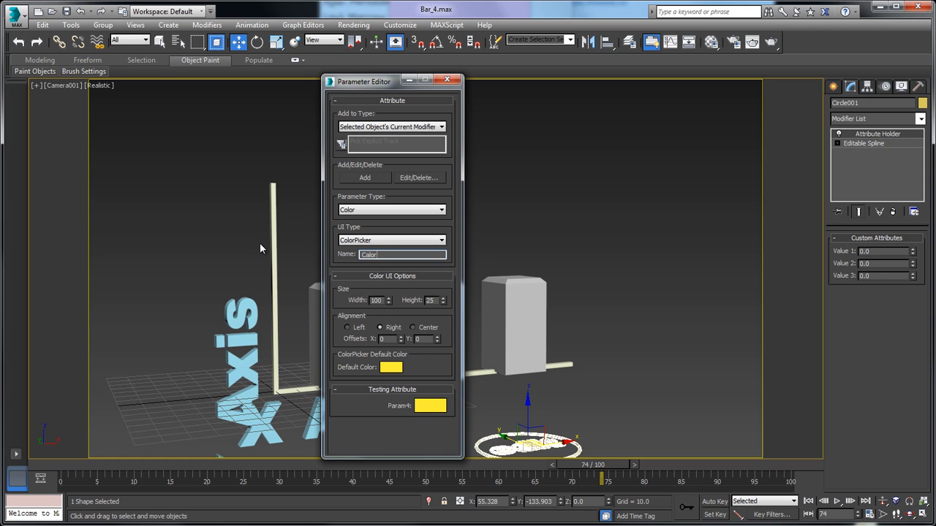
{"action": "key", "text": "BackSpace"}
{"action": "key", "text": "BackSpace"}
{"action": "type", "text": "olor 1"}
{"action": "left_click", "coordinate": [365, 178]}
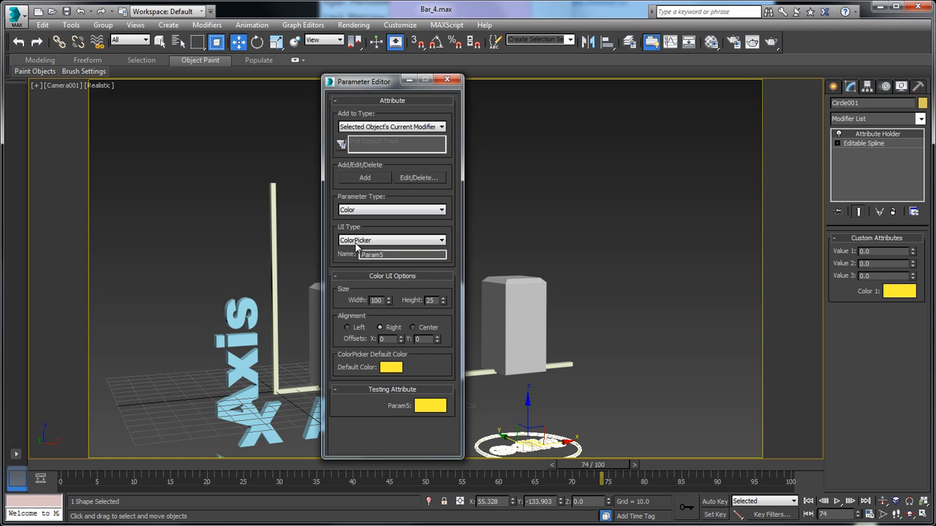
Add two more ColorPicker parameters named "Color 2" and "Color 3" to the Attribute Holder.
{"action": "type", "text": "Coor"}
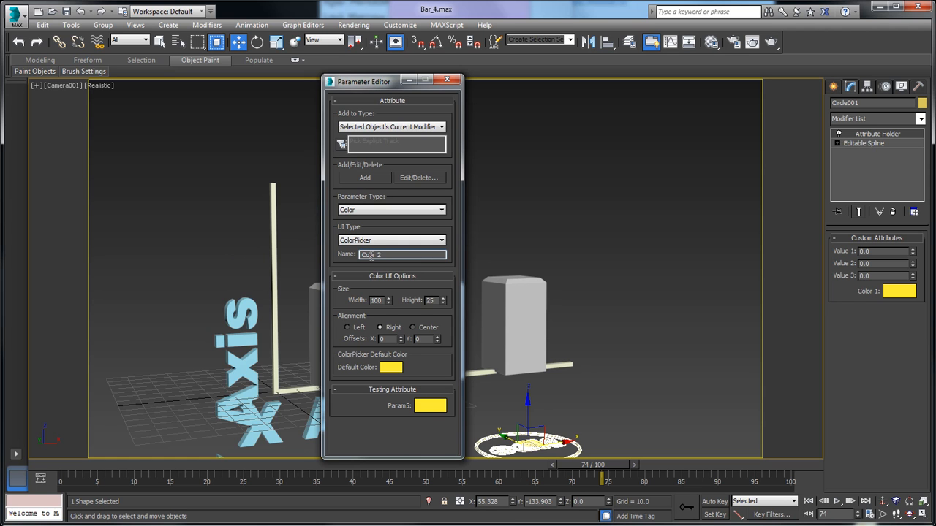
{"action": "left_click", "coordinate": [364, 178]}
{"action": "type", "text": "Color 3"}
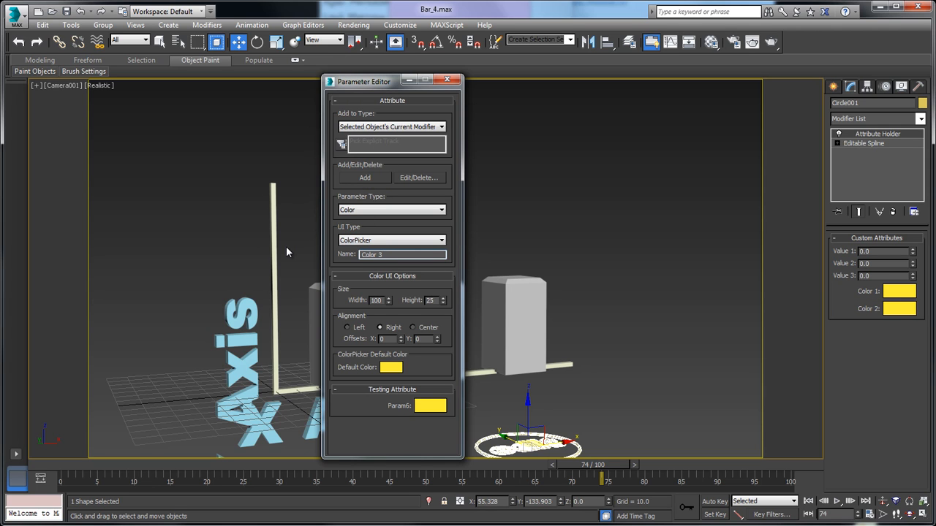
{"action": "left_click", "coordinate": [356, 179]}
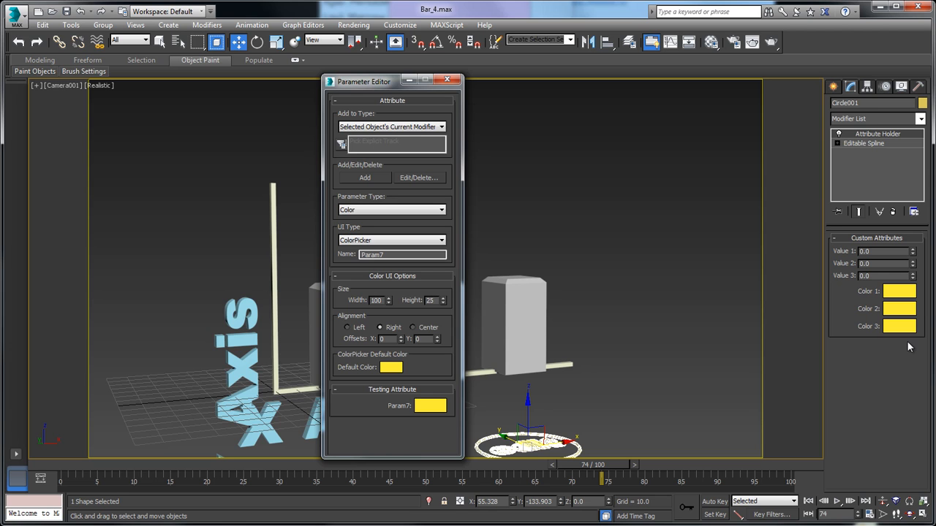
Add a right-aligned String parameter with an EditText interface, named "X Axis" and 170 wide.
{"action": "left_click", "coordinate": [357, 210]}
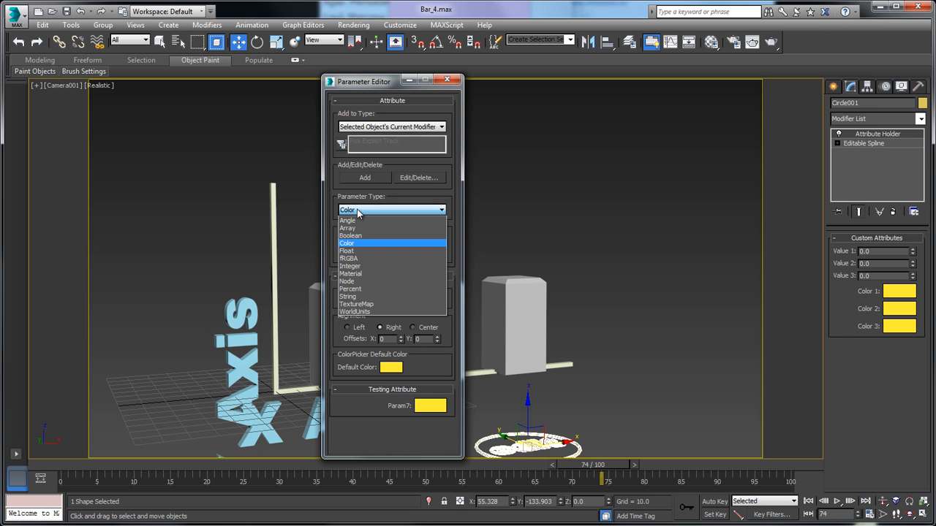
{"action": "left_click", "coordinate": [351, 296]}
{"action": "left_click", "coordinate": [361, 243]}
{"action": "left_click", "coordinate": [358, 249]}
{"action": "left_click_drag", "start_coordinate": [409, 254], "coordinate": [276, 244]}
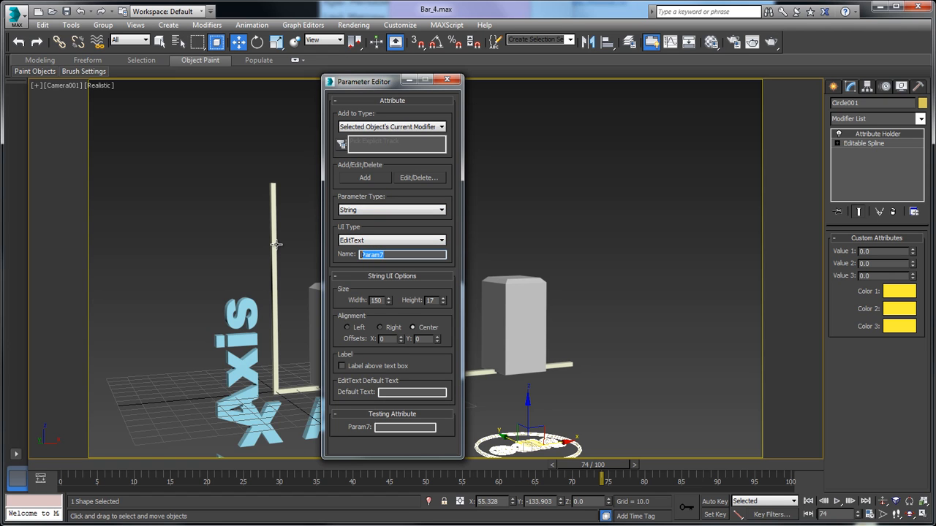
{"action": "type", "text": "X Axis"}
{"action": "key", "text": "Return"}
{"action": "left_click", "coordinate": [381, 327]}
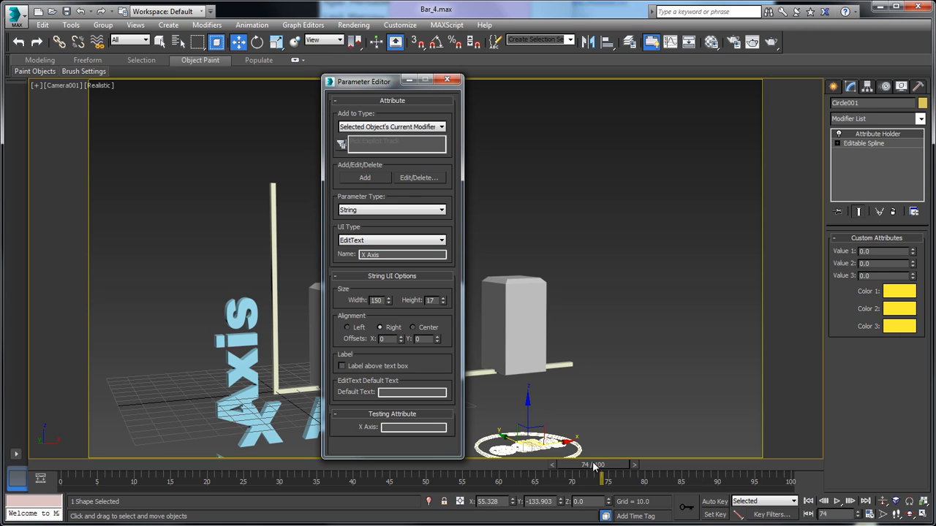
{"action": "double_click", "coordinate": [376, 301]}
{"action": "type", "text": "170"}
{"action": "key", "text": "Return"}
{"action": "left_click", "coordinate": [364, 177]}
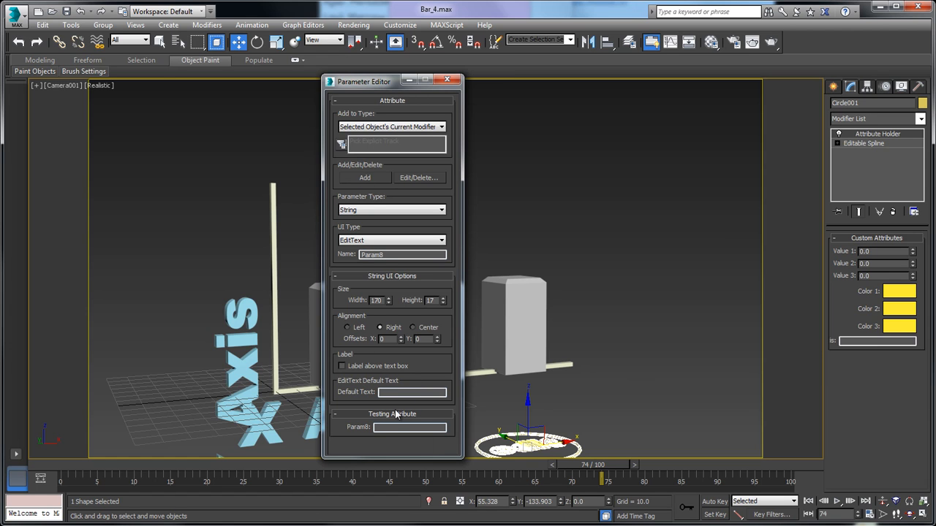
Add another EditText String parameter named "Y Axis" with a width of 150.
{"action": "left_click_drag", "start_coordinate": [387, 254], "coordinate": [320, 252]}
{"action": "type", "text": "Y Axus"}
{"action": "key", "text": "BackSpace"}
{"action": "key", "text": "BackSpace"}
{"action": "left_click", "coordinate": [379, 300]}
{"action": "left_click_drag", "start_coordinate": [383, 302], "coordinate": [317, 288]}
{"action": "type", "text": "150"}
{"action": "key", "text": "Return"}
{"action": "left_click", "coordinate": [372, 182]}
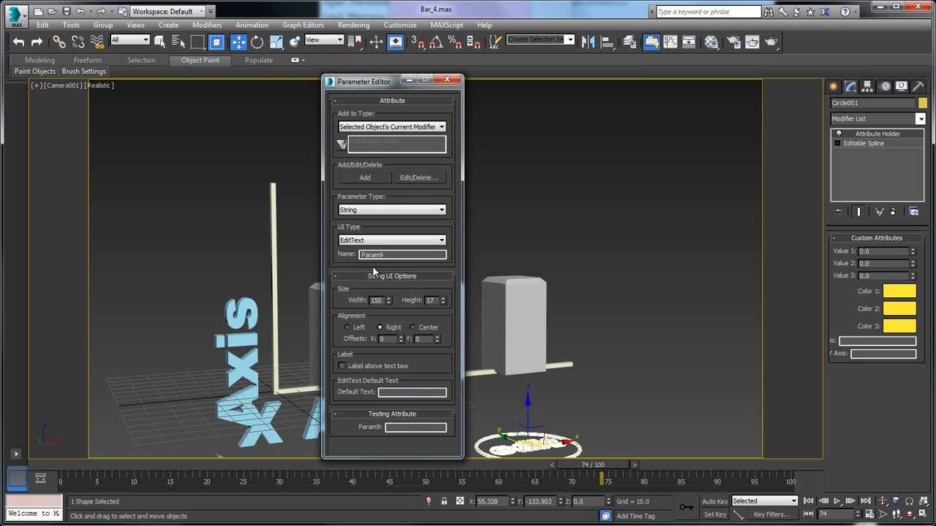
Edit the existing X Axis text parameter, setting its width to 140, and apply the change.
{"action": "left_click_drag", "start_coordinate": [382, 300], "coordinate": [331, 304]}
{"action": "type", "text": "140"}
{"action": "left_click", "coordinate": [419, 178]}
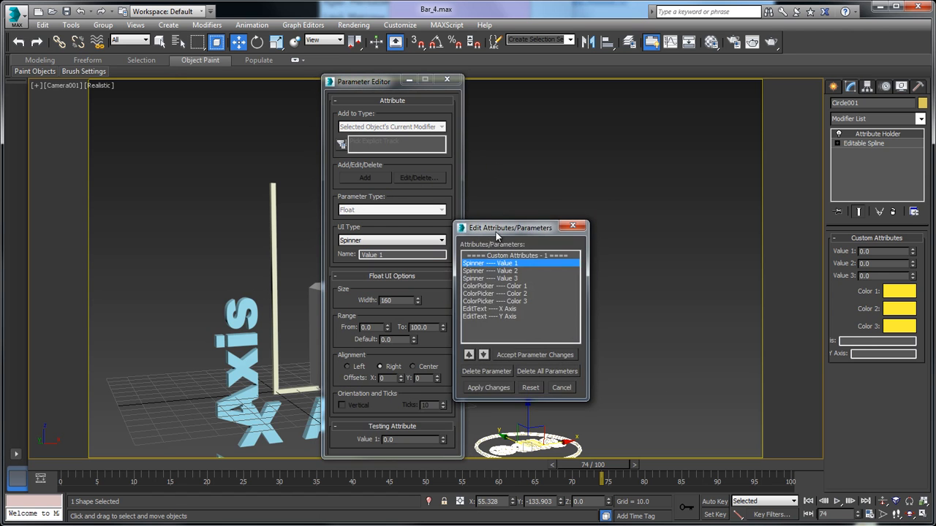
{"action": "left_click_drag", "start_coordinate": [494, 231], "coordinate": [574, 185]}
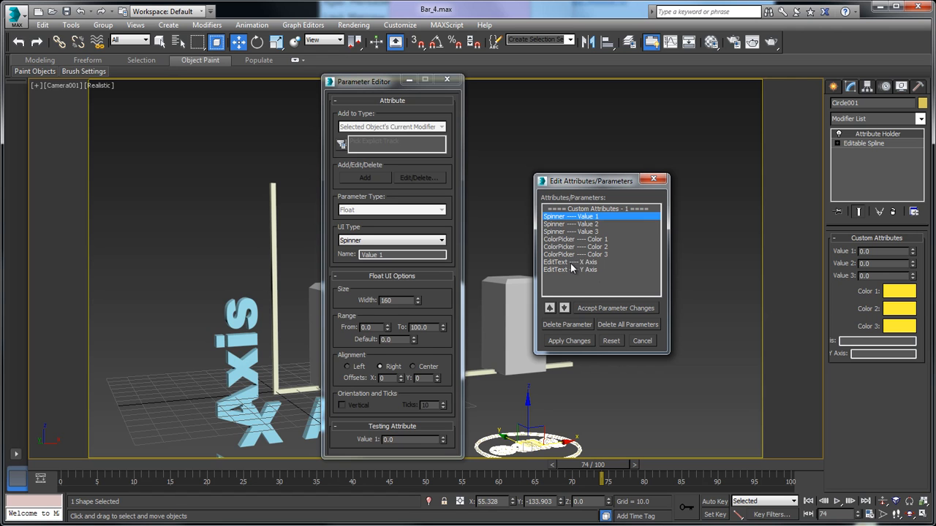
{"action": "left_click", "coordinate": [570, 261]}
{"action": "left_click_drag", "start_coordinate": [382, 301], "coordinate": [251, 290]}
{"action": "type", "text": "140"}
{"action": "key", "text": "Return"}
{"action": "left_click", "coordinate": [569, 341]}
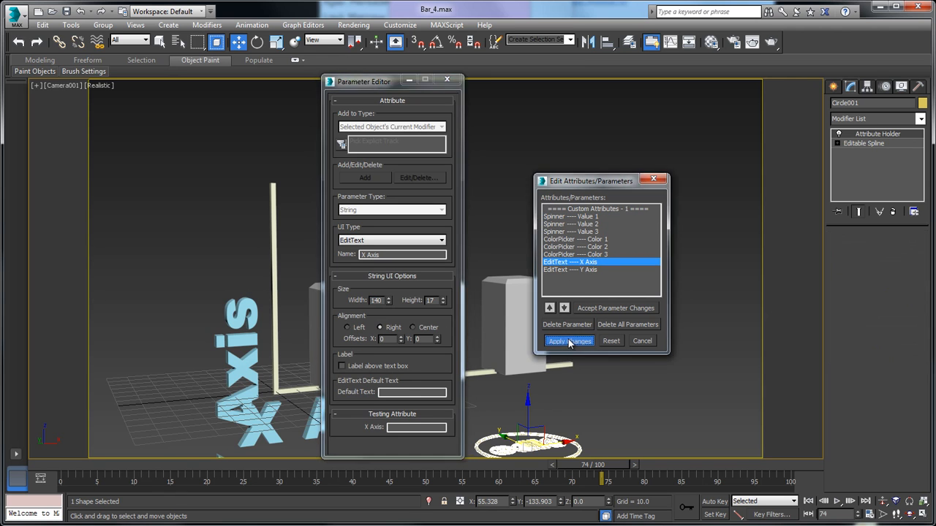
Set the Y Axis text parameter's width to 140, apply the change and close the attribute editing dialog.
{"action": "left_click", "coordinate": [570, 270]}
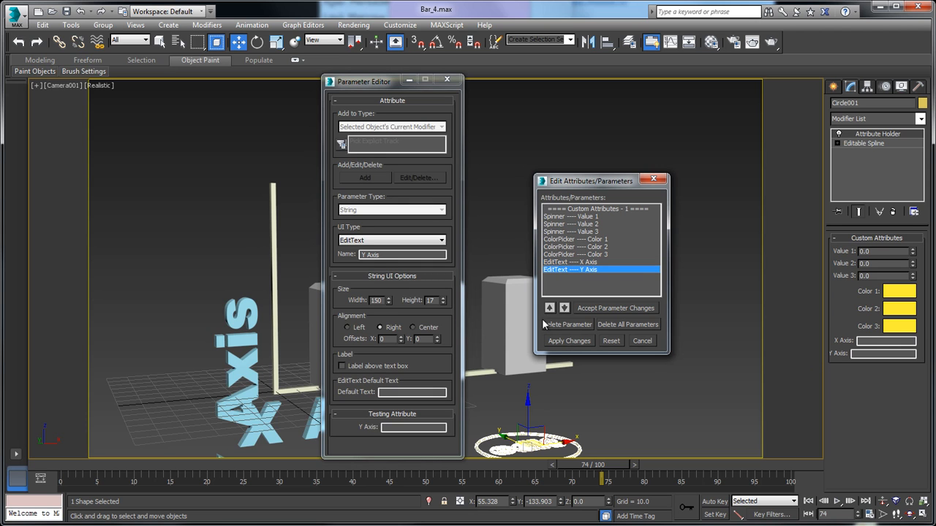
{"action": "left_click_drag", "start_coordinate": [382, 300], "coordinate": [265, 282]}
{"action": "type", "text": "140"}
{"action": "key", "text": "Return"}
{"action": "left_click", "coordinate": [568, 342]}
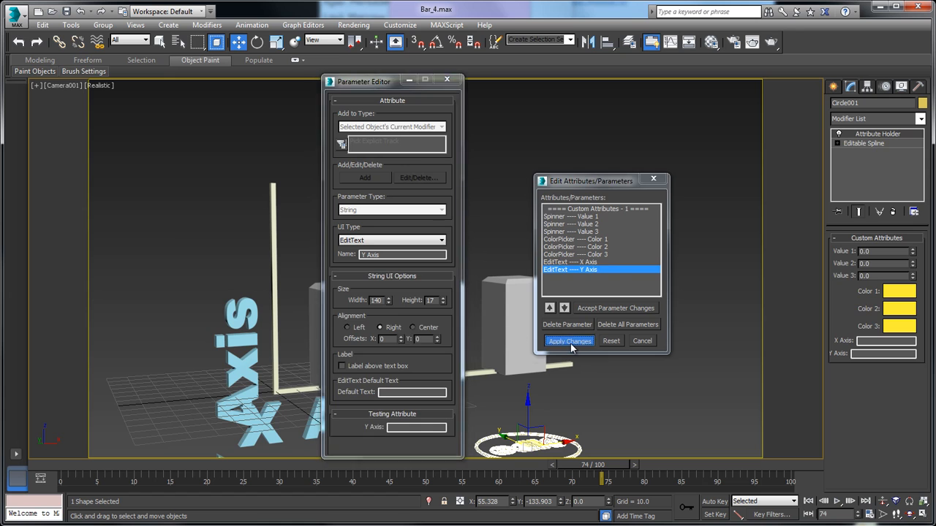
{"action": "left_click", "coordinate": [653, 180]}
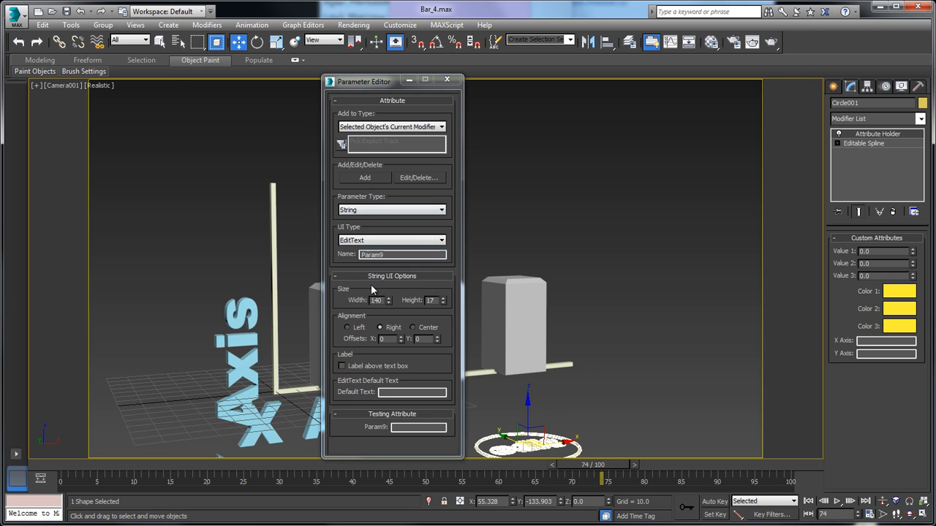
Review the Value, Color and X Axis parameters in the attribute editing list, and close the Parameter Editor.
{"action": "left_click", "coordinate": [418, 178]}
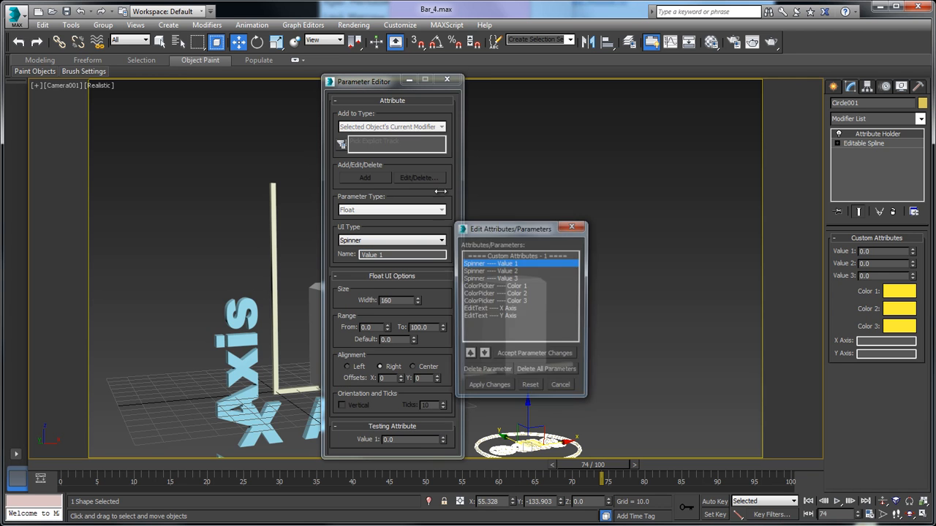
{"action": "left_click_drag", "start_coordinate": [495, 229], "coordinate": [533, 203]}
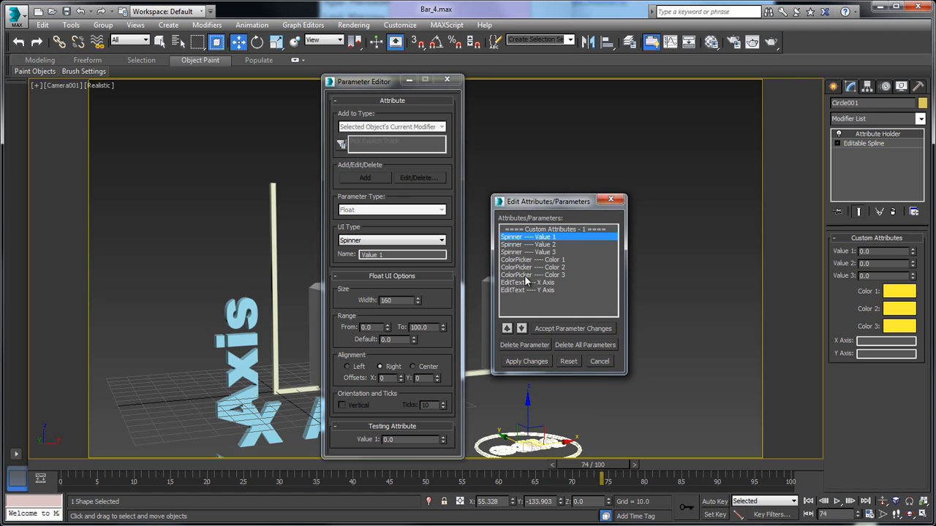
{"action": "left_click", "coordinate": [519, 261]}
{"action": "left_click", "coordinate": [516, 283]}
{"action": "left_click", "coordinate": [515, 268]}
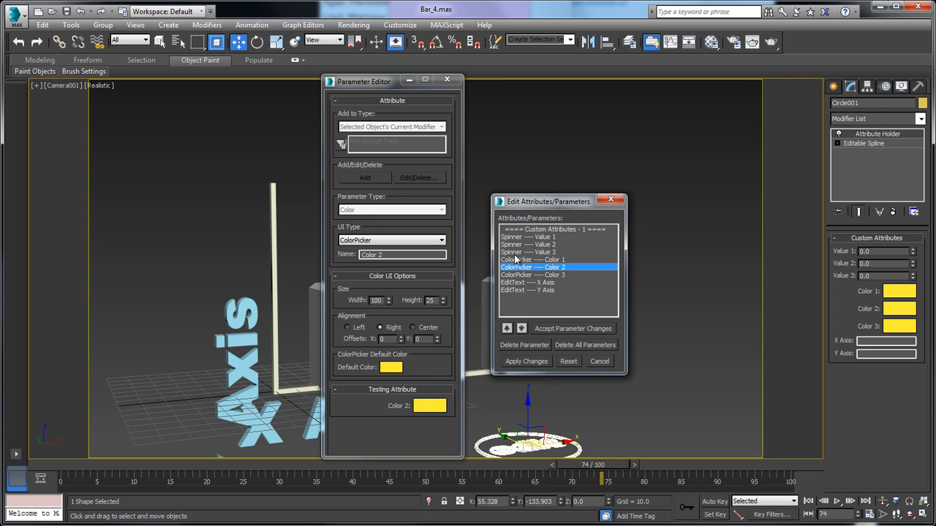
{"action": "left_click", "coordinate": [515, 252]}
{"action": "left_click", "coordinate": [514, 245]}
{"action": "left_click", "coordinate": [517, 275]}
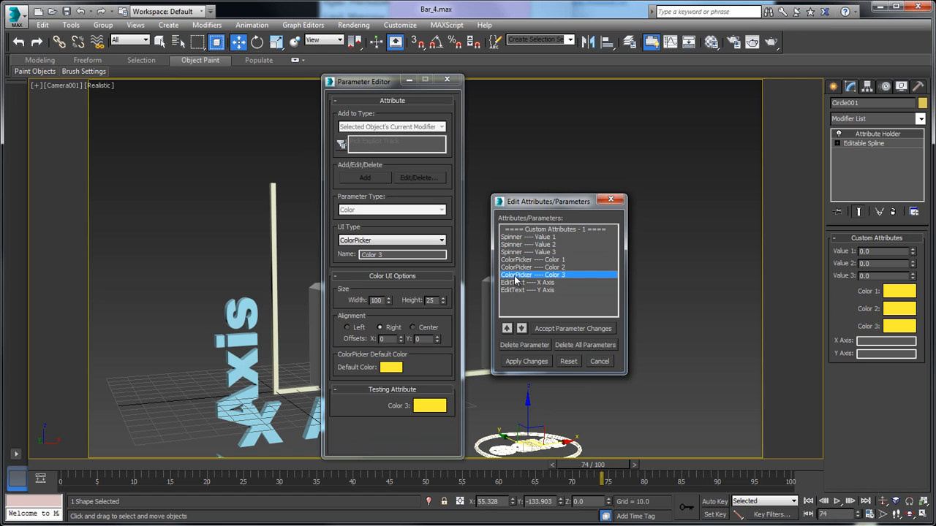
{"action": "left_click", "coordinate": [609, 199]}
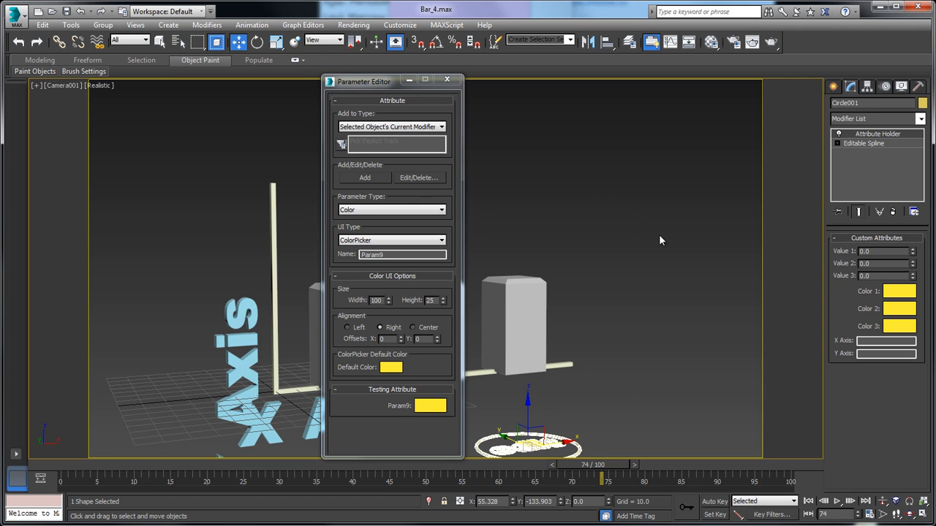
{"action": "left_click", "coordinate": [446, 79]}
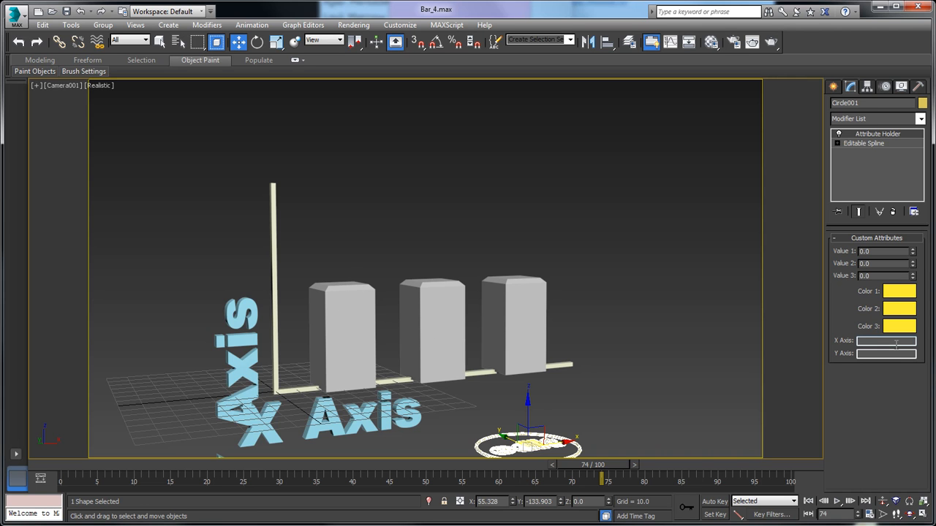
Start wiring the first bar's 01 - Default Diffuse Color to Color 1 in the edit icon's Attribute Holder Custom_Attributes.
{"action": "left_click", "coordinate": [863, 341]}
{"action": "left_click", "coordinate": [892, 295]}
{"action": "left_click", "coordinate": [462, 278]}
{"action": "left_click", "coordinate": [350, 309]}
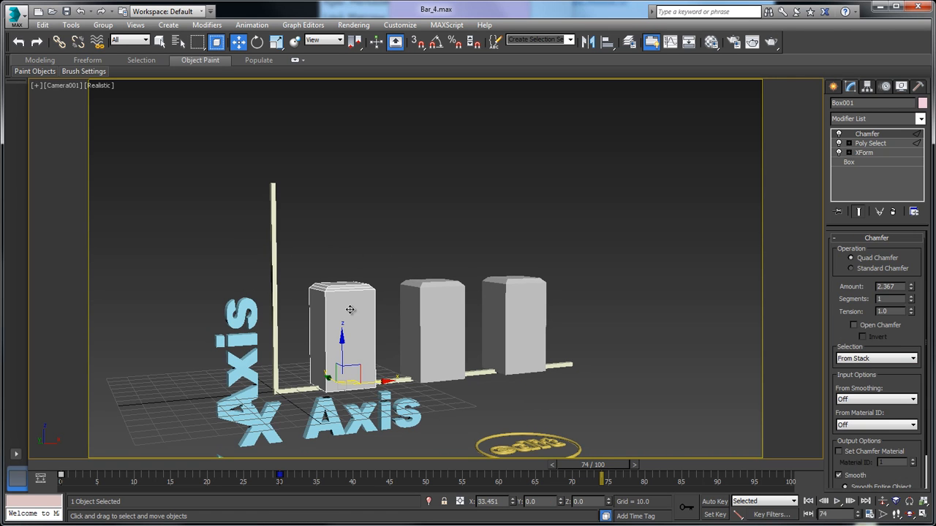
{"action": "right_click", "coordinate": [350, 310]}
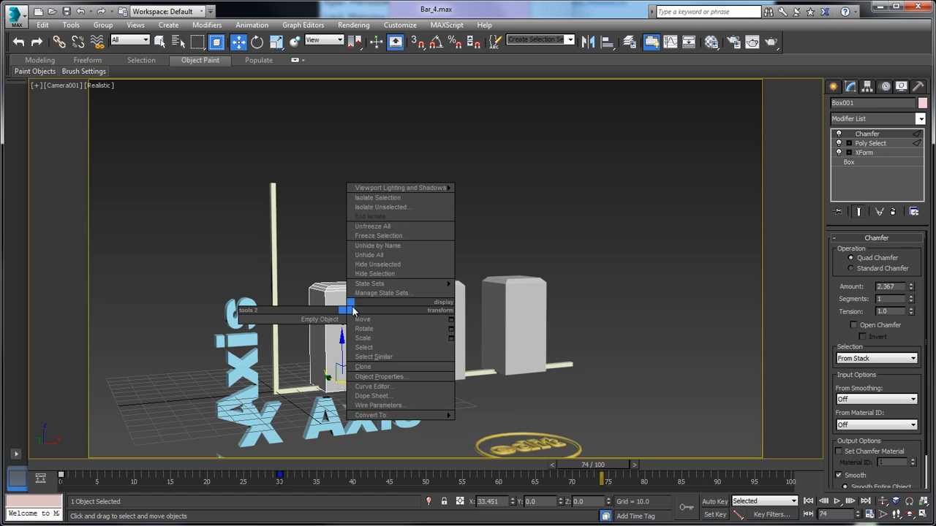
{"action": "left_click", "coordinate": [386, 406]}
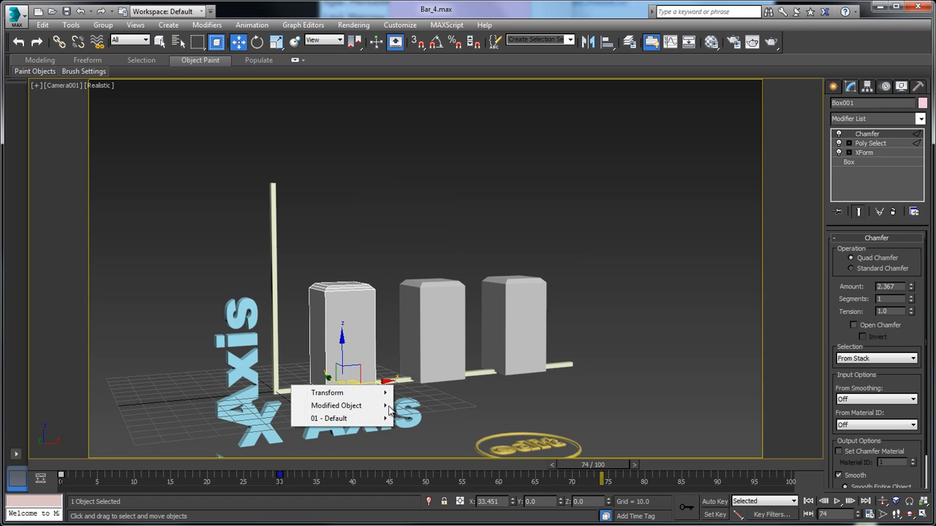
{"action": "mouse_move", "coordinate": [346, 422]}
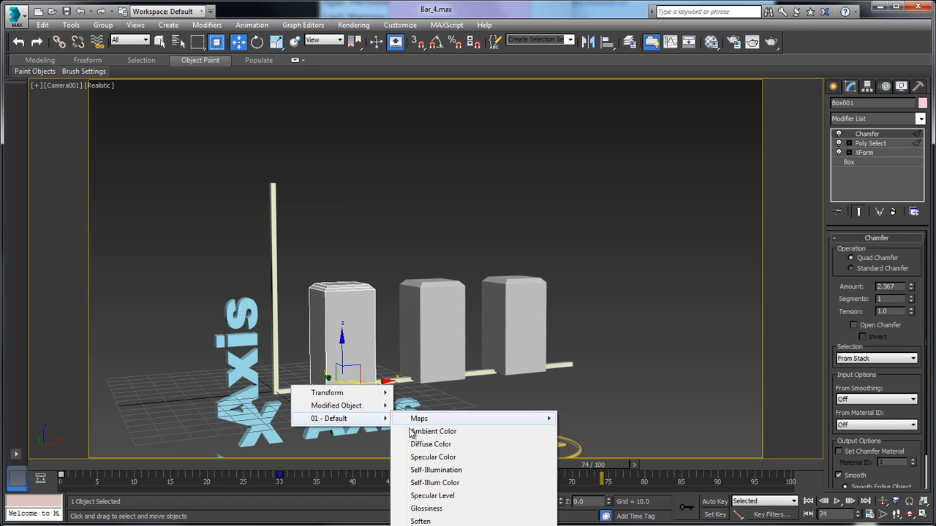
{"action": "left_click", "coordinate": [427, 444]}
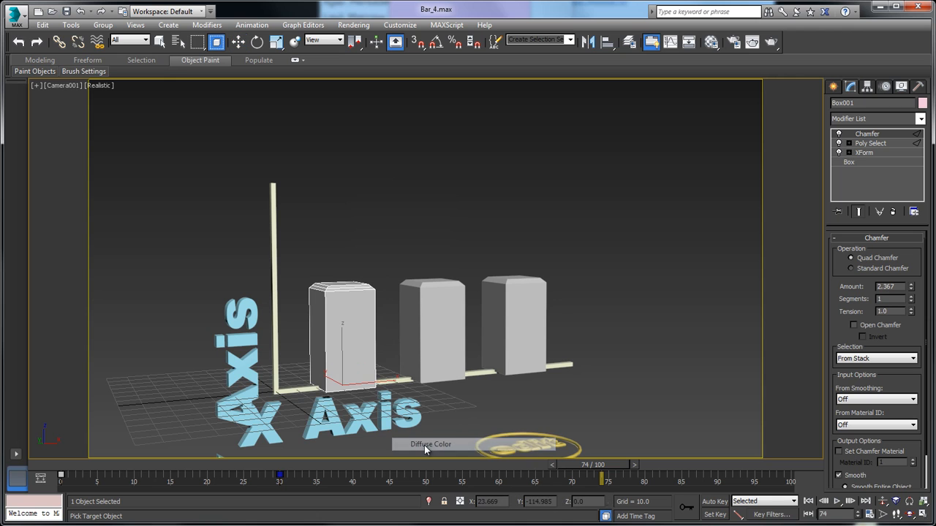
{"action": "left_click", "coordinate": [499, 434]}
{"action": "mouse_move", "coordinate": [499, 456]}
{"action": "mouse_move", "coordinate": [579, 459]}
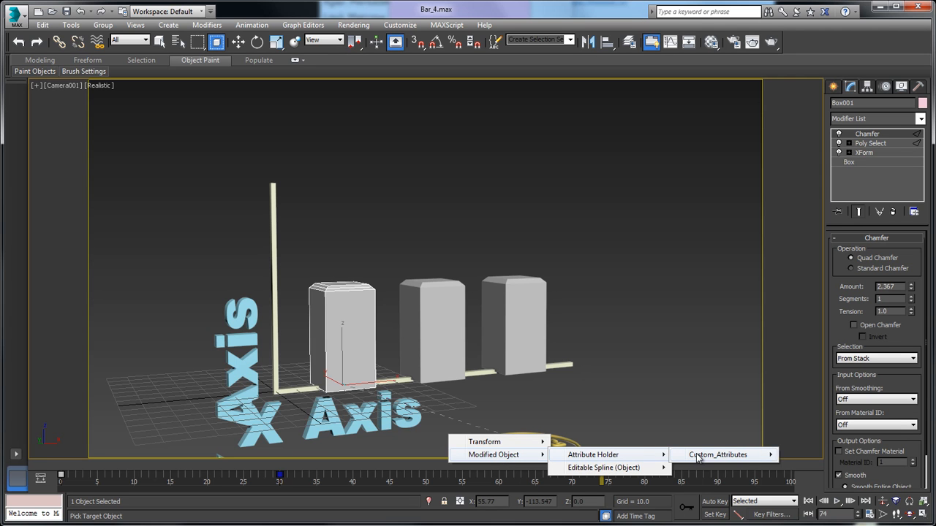
{"action": "mouse_move", "coordinate": [698, 458]}
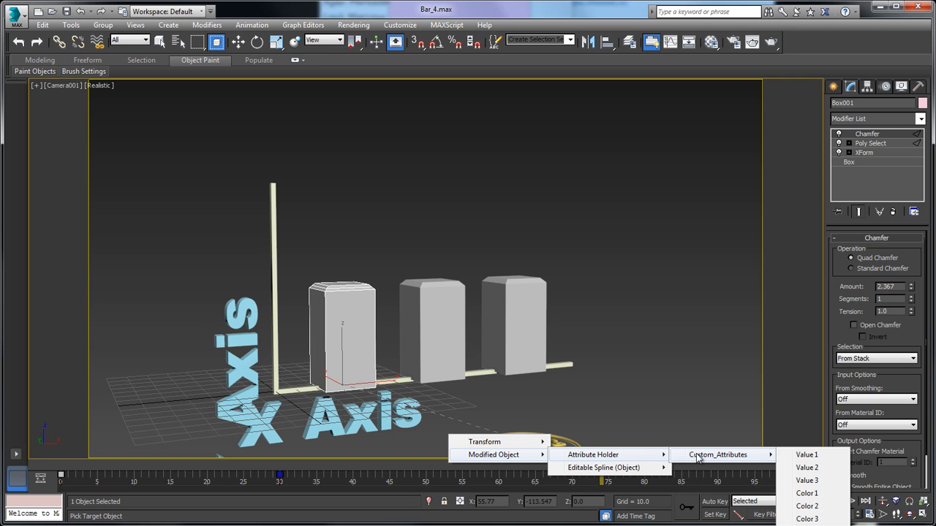
{"action": "left_click", "coordinate": [805, 494]}
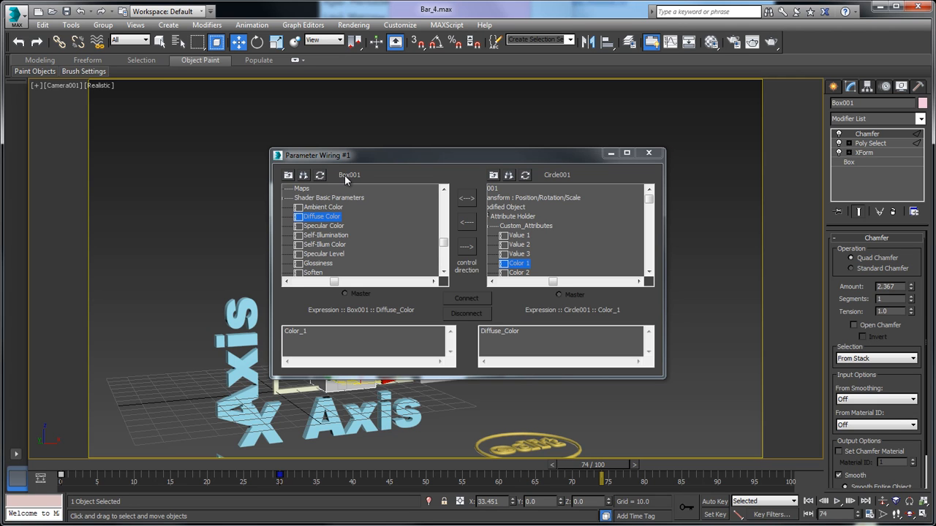
Connect the wiring one way so that Color 1 controls the first bar's Diffuse Color, and close Parameter Wiring.
{"action": "left_click", "coordinate": [465, 227]}
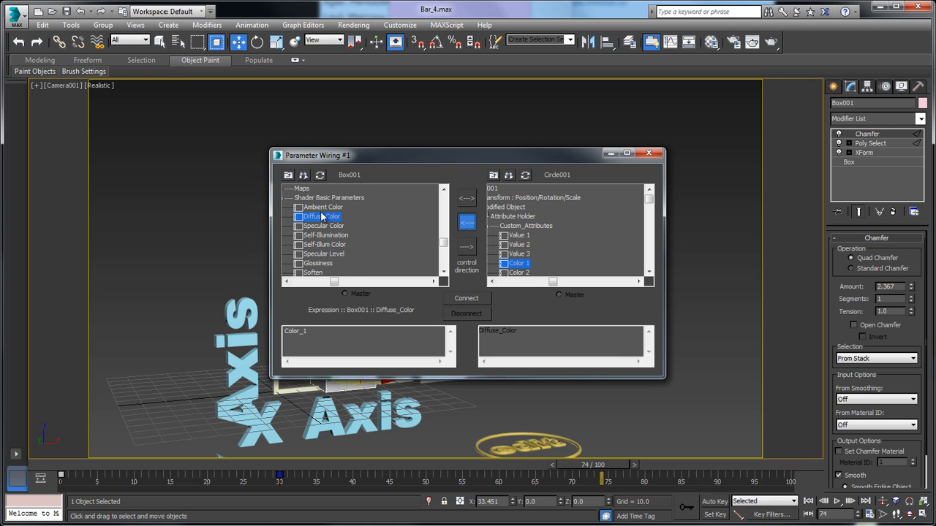
{"action": "left_click", "coordinate": [465, 299]}
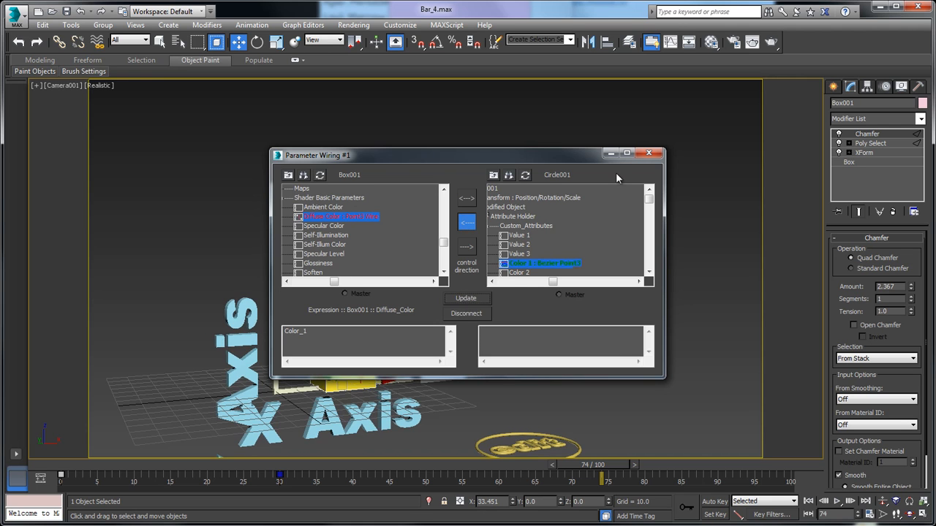
{"action": "left_click", "coordinate": [648, 154]}
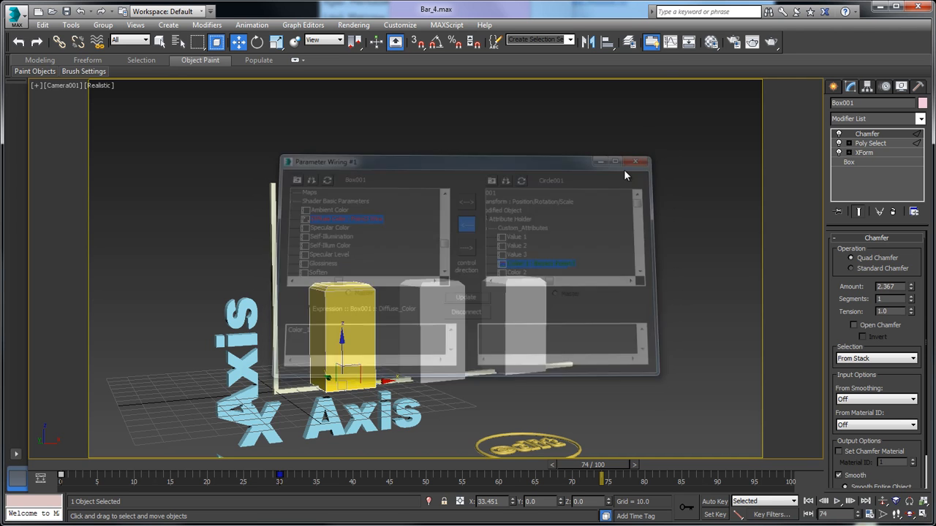
Start wiring the second bar's 02 - Default Diffuse Color to the edit icon's custom attribute Color 2.
{"action": "left_click", "coordinate": [424, 288]}
{"action": "right_click", "coordinate": [424, 287]}
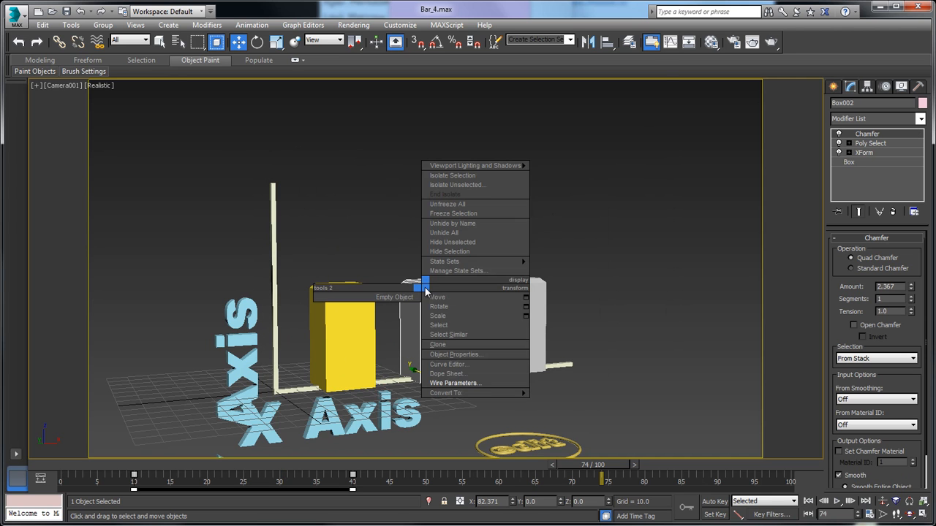
{"action": "left_click", "coordinate": [432, 382]}
{"action": "mouse_move", "coordinate": [431, 409]}
{"action": "left_click", "coordinate": [520, 439]}
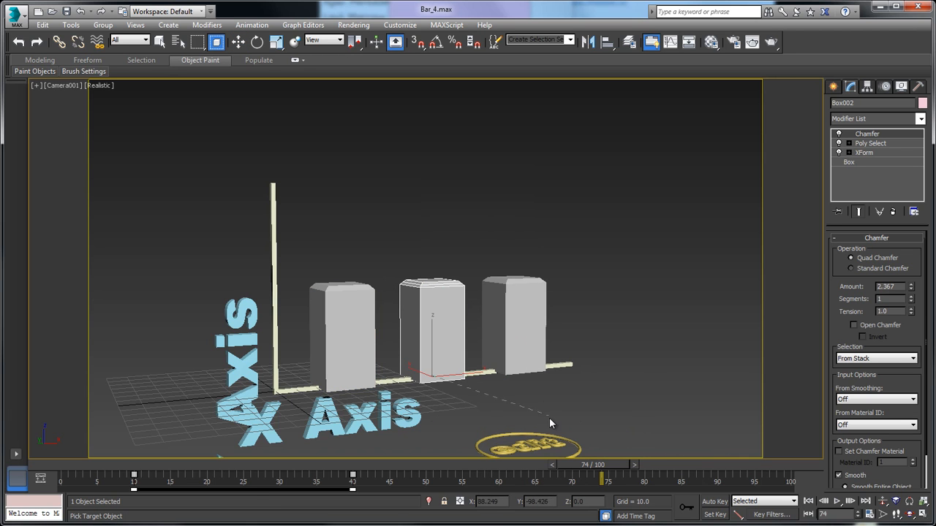
{"action": "left_click", "coordinate": [532, 441]}
{"action": "mouse_move", "coordinate": [545, 454]}
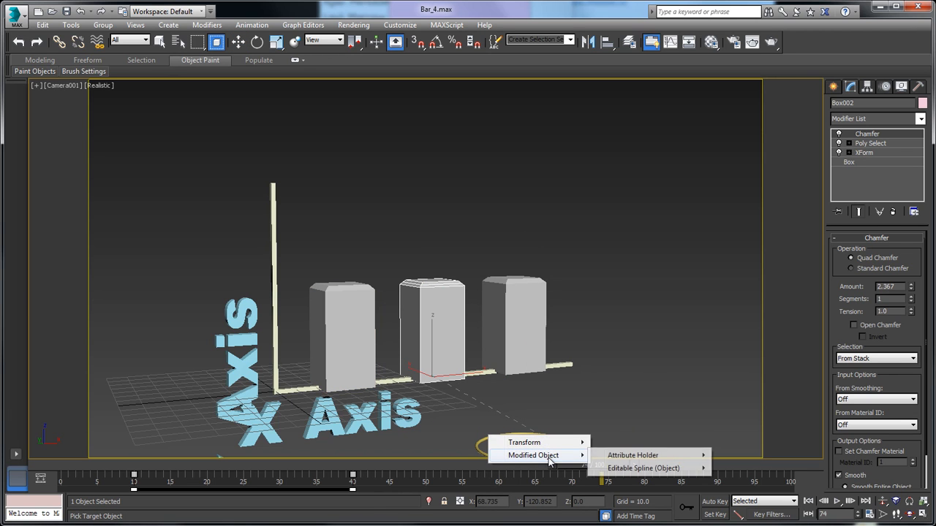
{"action": "mouse_move", "coordinate": [614, 456]}
{"action": "mouse_move", "coordinate": [744, 456]}
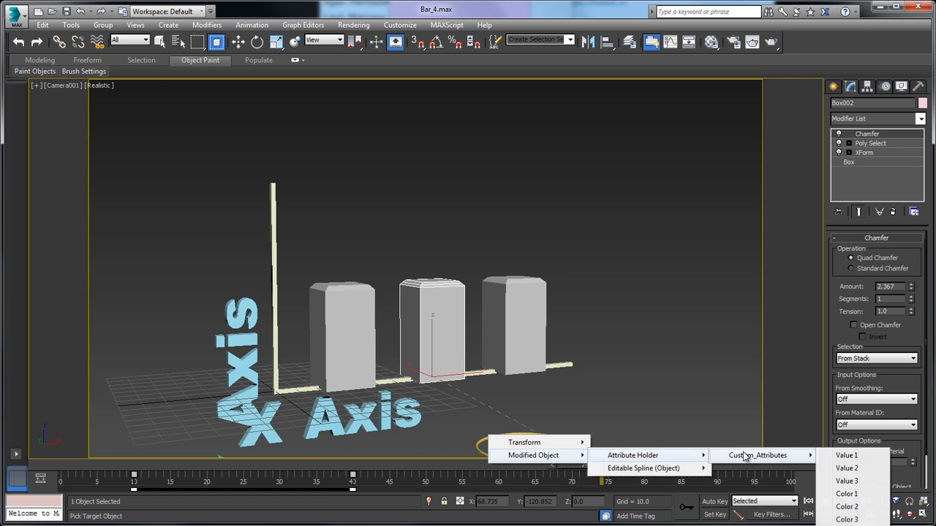
{"action": "left_click", "coordinate": [848, 506]}
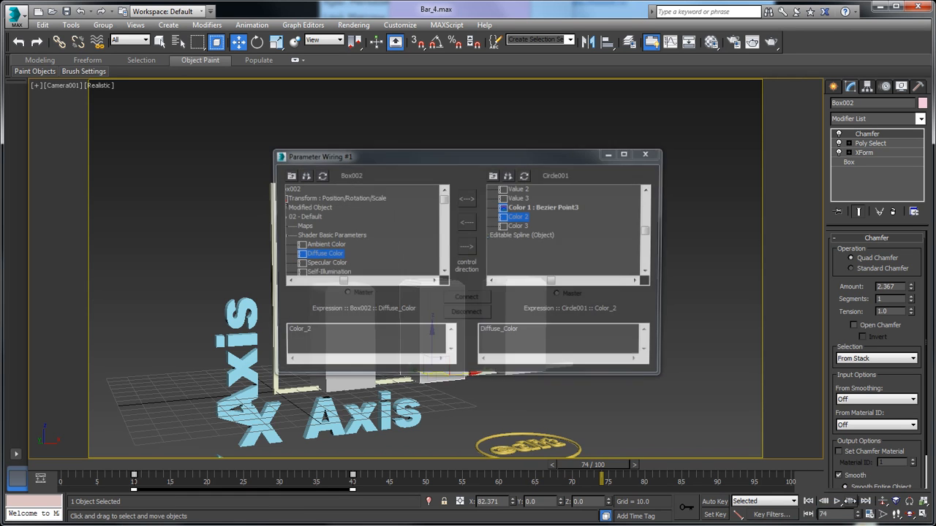
Connect the wiring one way so that Color 2 controls the second bar's Diffuse Color, and close Parameter Wiring.
{"action": "left_click", "coordinate": [468, 226]}
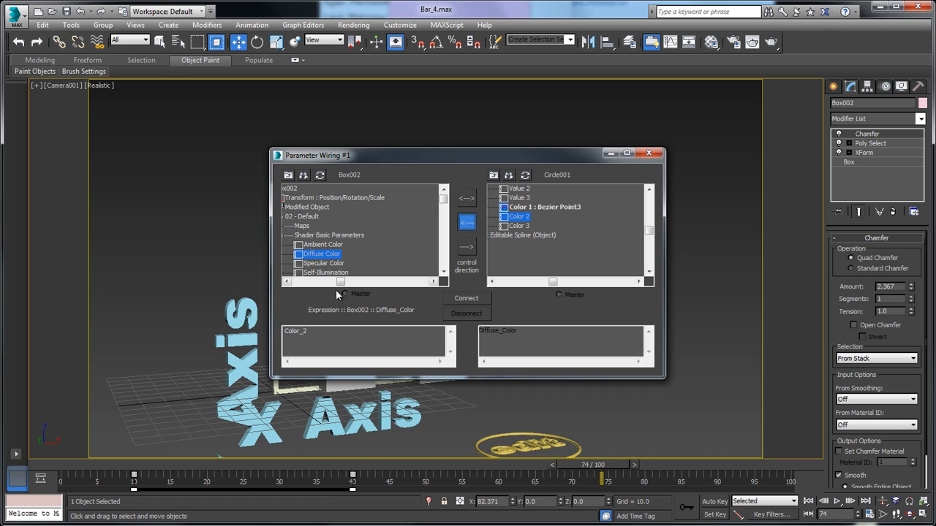
{"action": "left_click", "coordinate": [468, 298]}
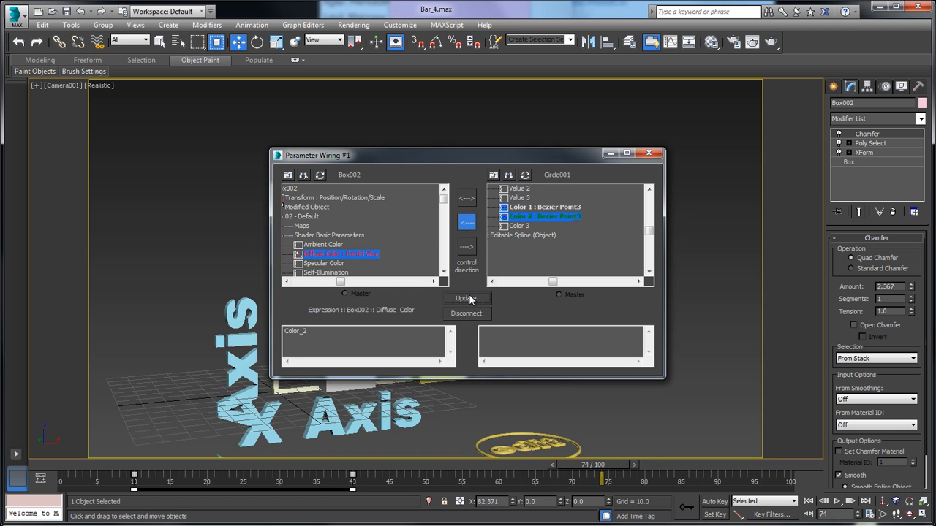
{"action": "left_click", "coordinate": [649, 154]}
Start wiring the third bar's 03 - Default Diffuse Color to the edit icon's custom attribute Color 3.
{"action": "left_click", "coordinate": [526, 286]}
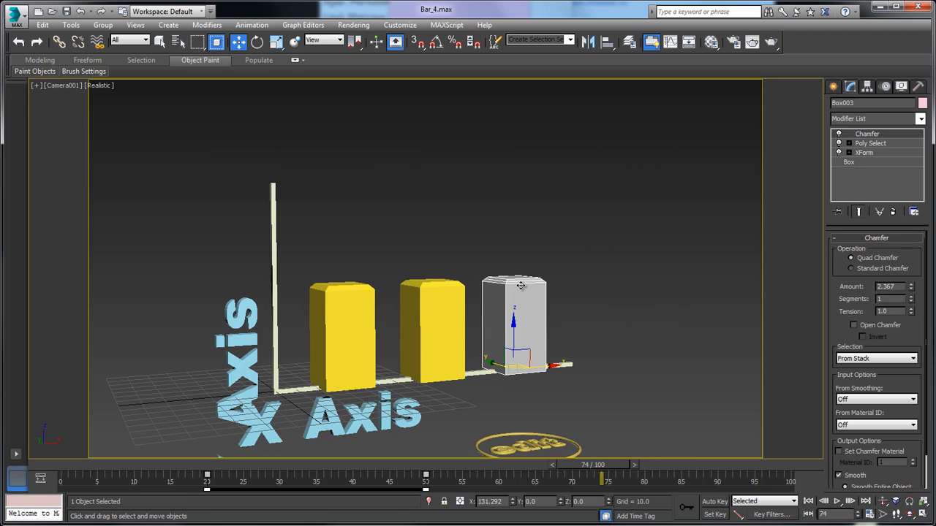
{"action": "right_click", "coordinate": [525, 289]}
{"action": "left_click", "coordinate": [551, 385]}
{"action": "mouse_move", "coordinate": [555, 403]}
{"action": "left_click", "coordinate": [596, 429]}
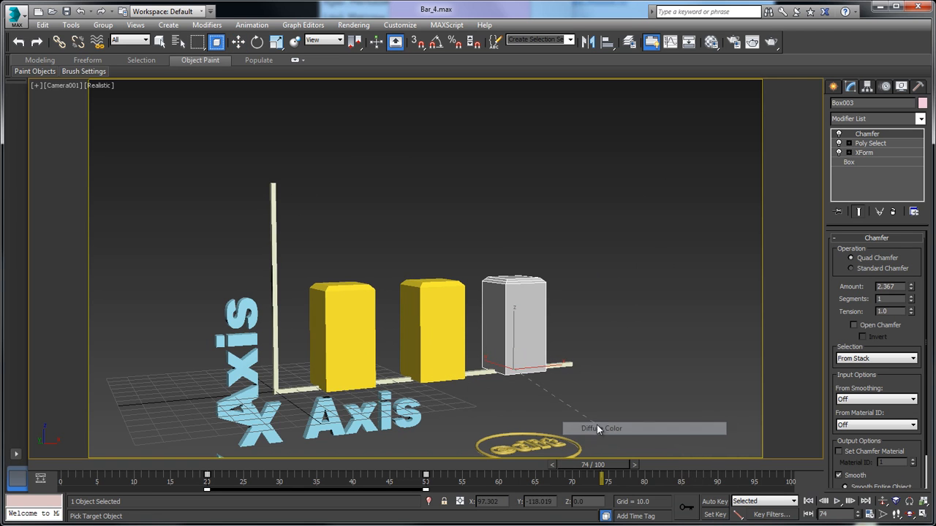
{"action": "left_click", "coordinate": [553, 445]}
{"action": "mouse_move", "coordinate": [567, 468]}
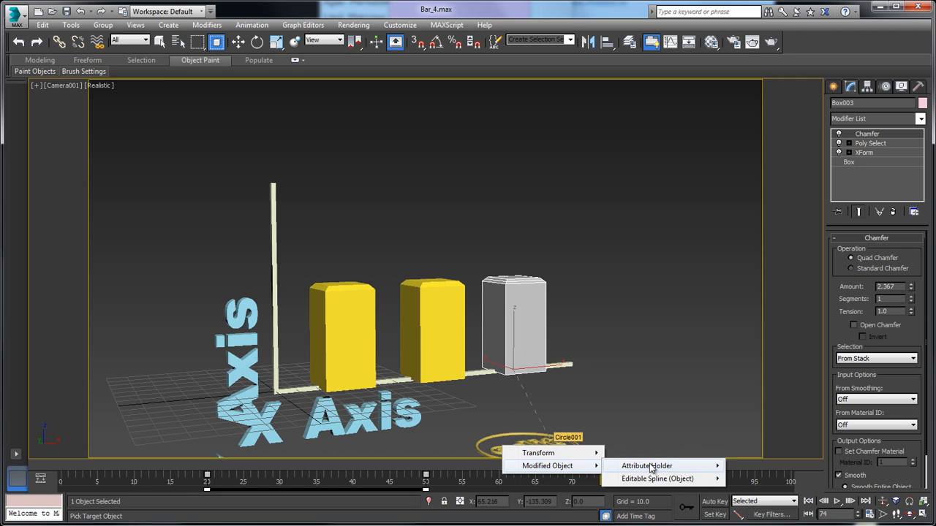
{"action": "mouse_move", "coordinate": [713, 462]}
{"action": "mouse_move", "coordinate": [752, 467]}
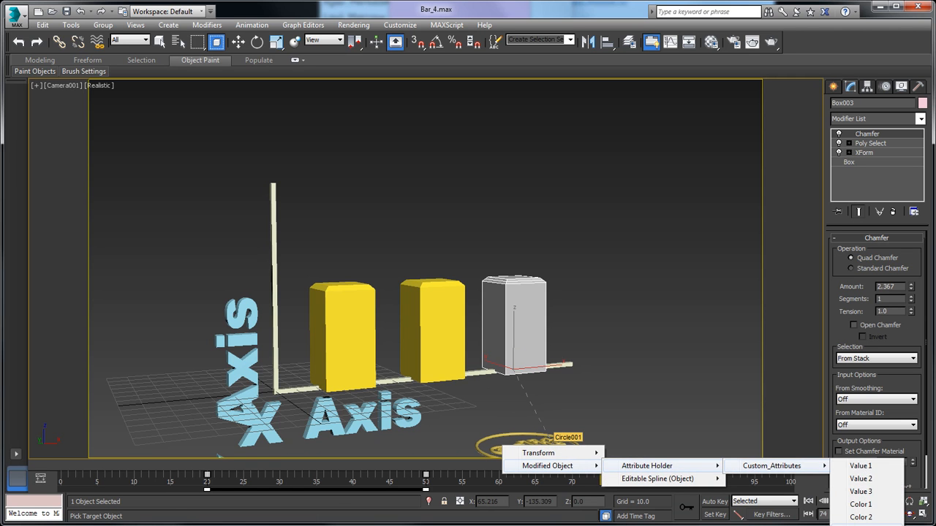
{"action": "left_click", "coordinate": [858, 525]}
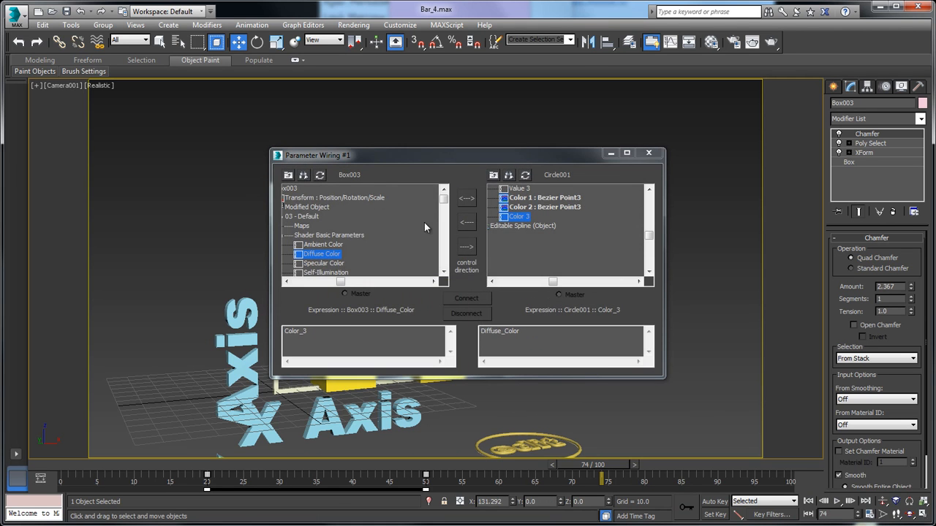
Connect the wiring one way so that Color 3 controls the third bar's Diffuse Color, and close Parameter Wiring.
{"action": "left_click", "coordinate": [461, 223]}
{"action": "left_click", "coordinate": [475, 300]}
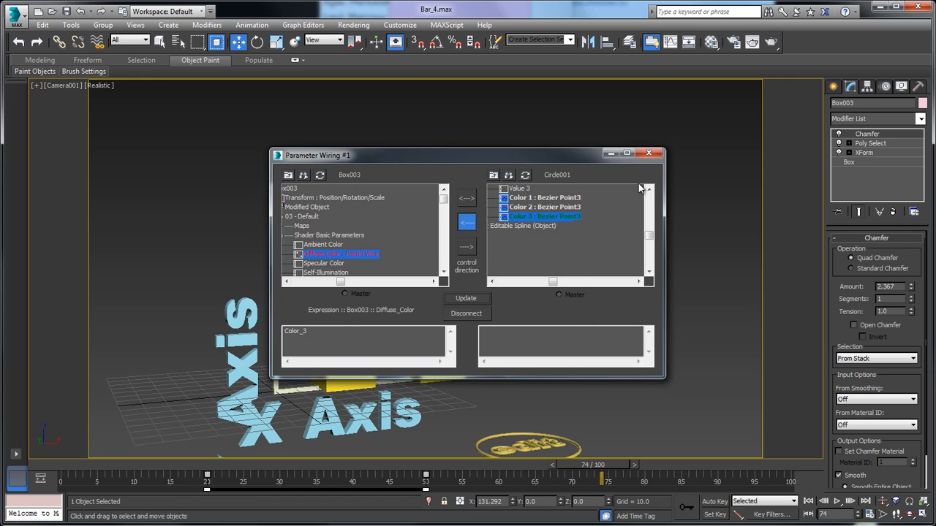
{"action": "left_click", "coordinate": [648, 153]}
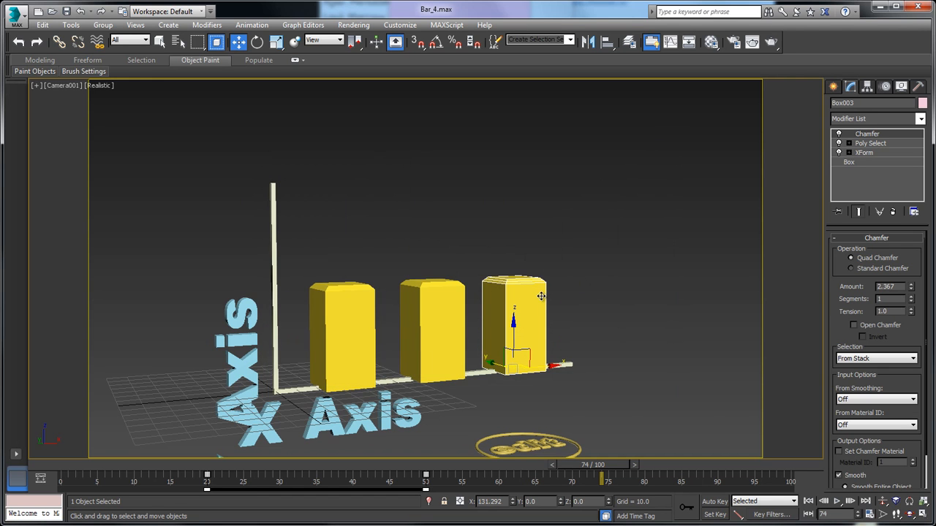
Go to frame 53 and set the edit icon's Color 1 to magenta (Red 246, Green 8, Blue 255).
{"action": "left_click", "coordinate": [573, 294]}
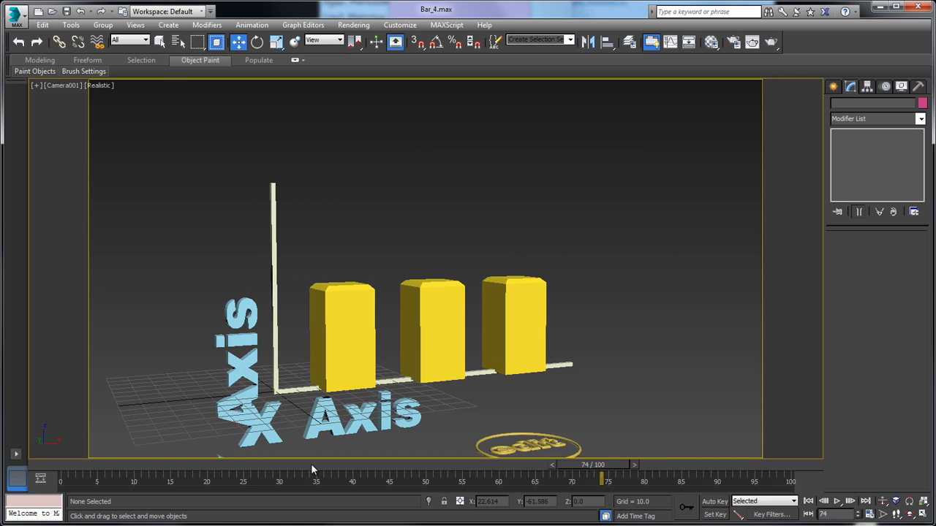
{"action": "left_click_drag", "start_coordinate": [601, 466], "coordinate": [446, 466]}
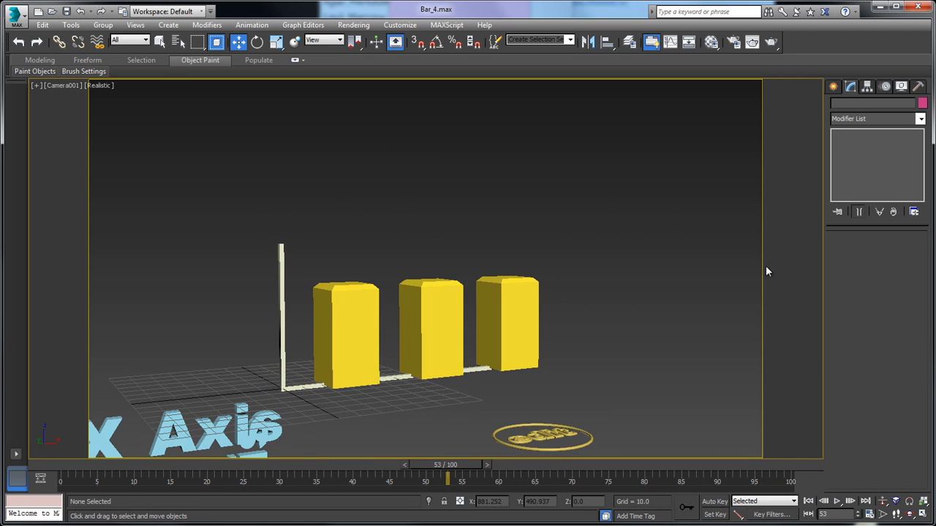
{"action": "left_click", "coordinate": [573, 431]}
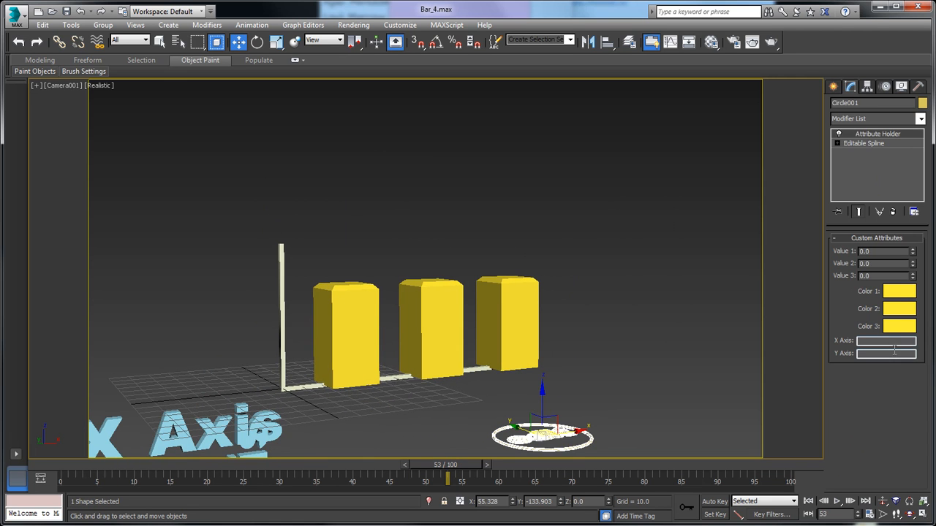
{"action": "left_click", "coordinate": [899, 292]}
{"action": "left_click", "coordinate": [340, 189]}
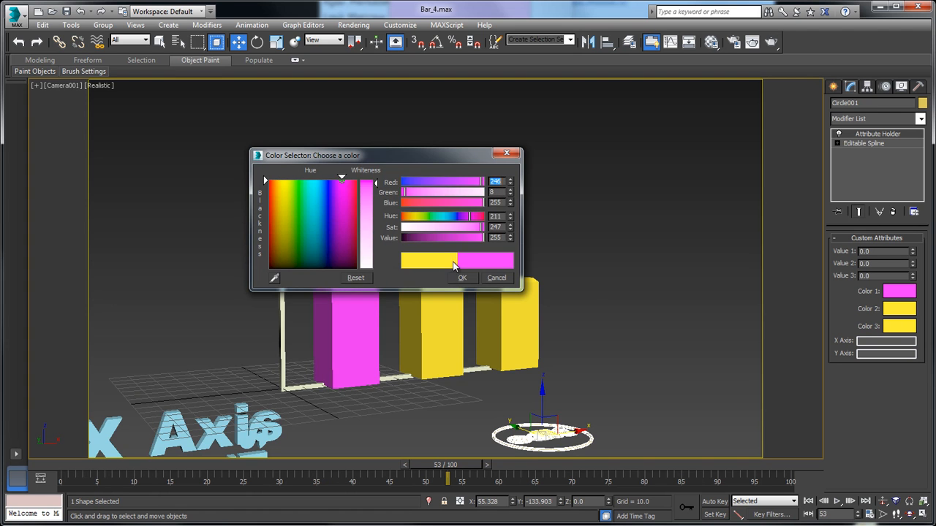
{"action": "left_click", "coordinate": [460, 278]}
Set the edit icon's Color 2 to purple and Color 3 to red (Red 253, Green 8, Blue 8).
{"action": "left_click", "coordinate": [899, 308]}
{"action": "left_click_drag", "start_coordinate": [306, 187], "coordinate": [332, 179]}
{"action": "left_click", "coordinate": [462, 278]}
{"action": "left_click", "coordinate": [899, 326]}
{"action": "left_click_drag", "start_coordinate": [453, 218], "coordinate": [401, 217]}
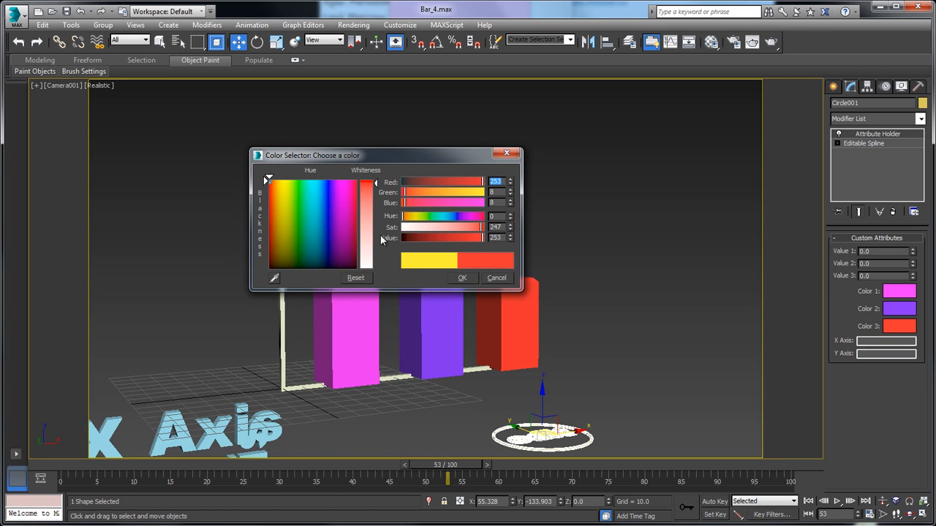
{"action": "left_click", "coordinate": [462, 278]}
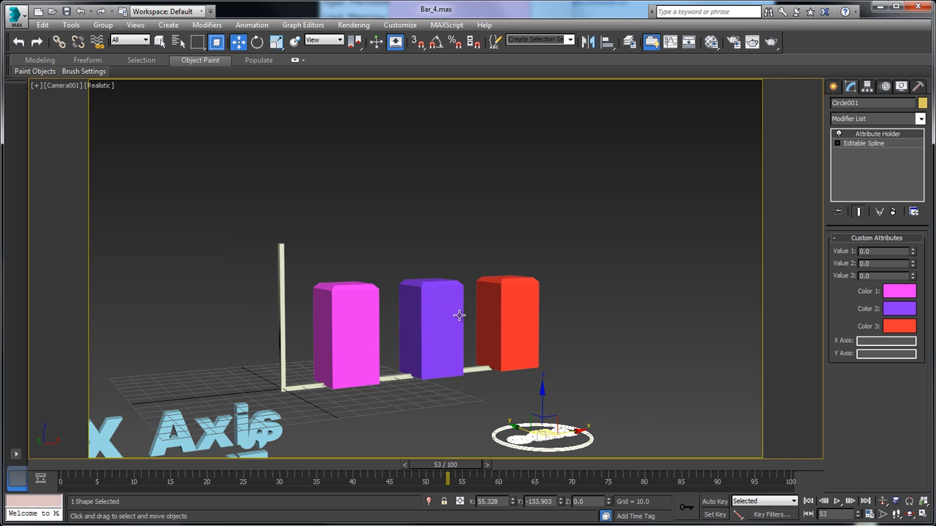
Change the edit icon's Color 1 to a neutral gray.
{"action": "left_click", "coordinate": [900, 291]}
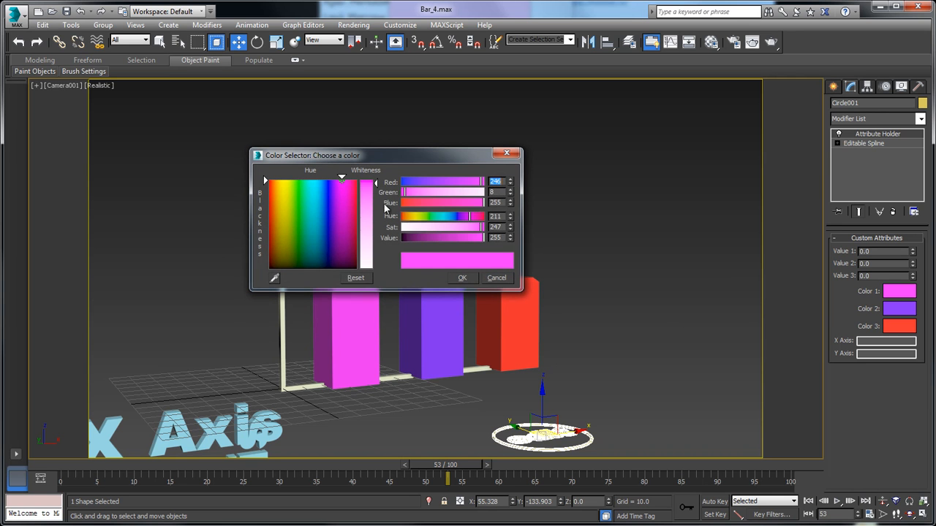
{"action": "mouse_move", "coordinate": [421, 226]}
{"action": "left_mouse_down"}
{"action": "mouse_move", "coordinate": [389, 233]}
{"action": "mouse_move", "coordinate": [439, 241]}
{"action": "mouse_move", "coordinate": [432, 237]}
{"action": "left_mouse_up"}
{"action": "type", "text": "100"}
{"action": "key", "text": "Return"}
{"action": "left_click", "coordinate": [462, 279]}
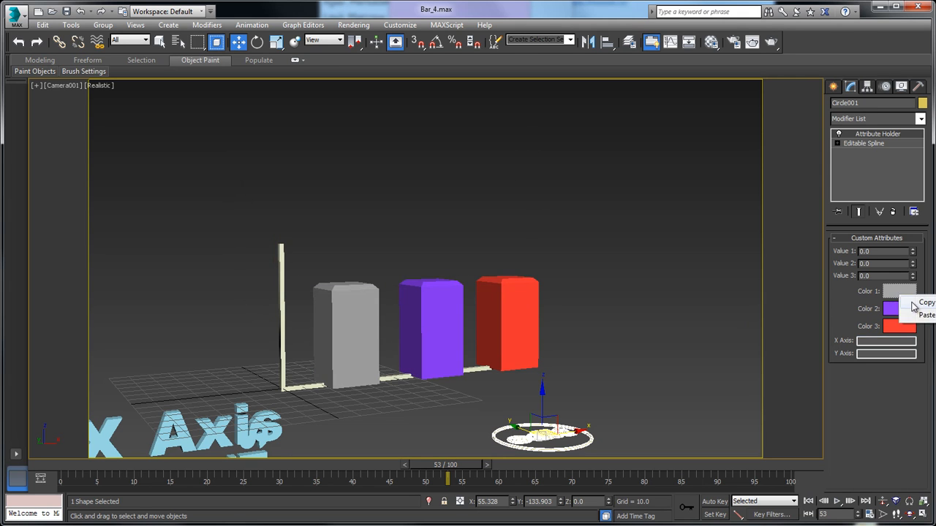
Paste the gray of Color 1 into the edit icon's Color 2 and Color 3 swatches.
{"action": "right_click", "coordinate": [904, 311]}
{"action": "left_click", "coordinate": [919, 326]}
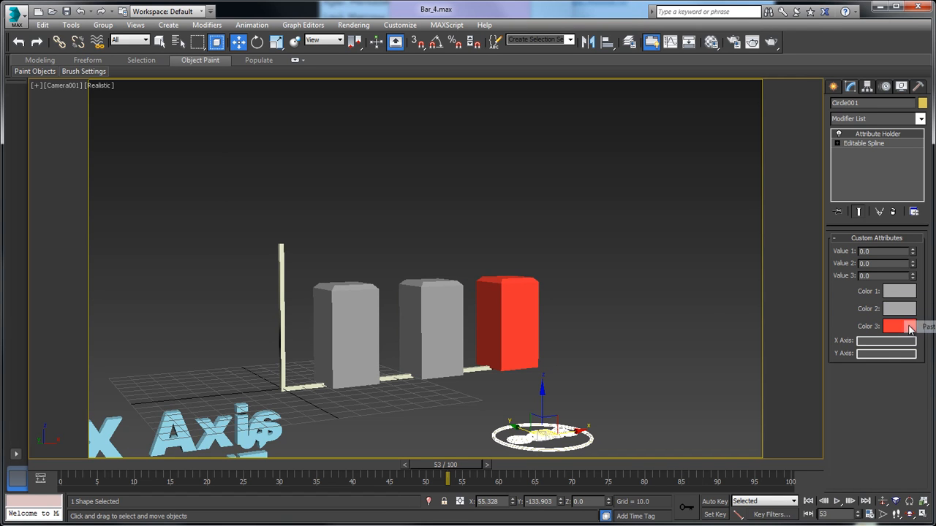
{"action": "right_click", "coordinate": [894, 331]}
{"action": "left_click", "coordinate": [919, 344]}
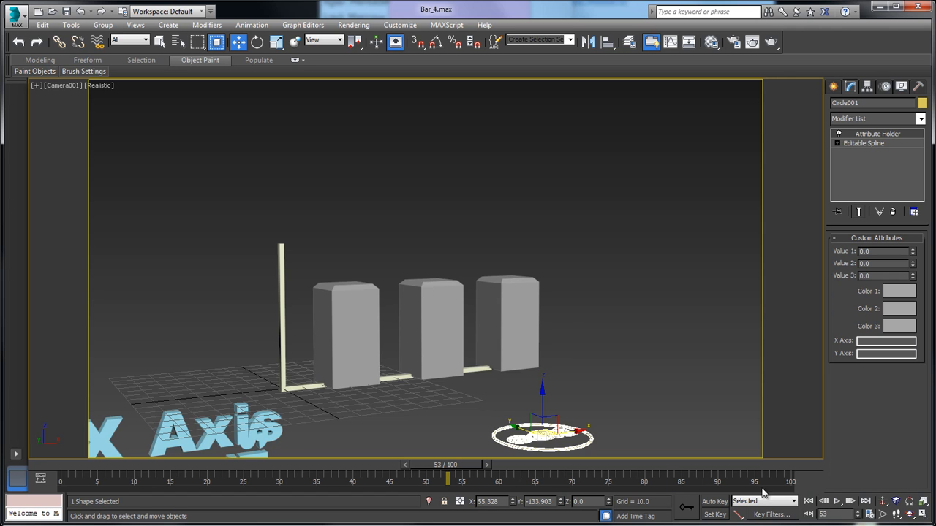
Return the animation to frame 0 and save the scene as Bar_3.max in the scenes folder.
{"action": "left_click", "coordinate": [808, 502]}
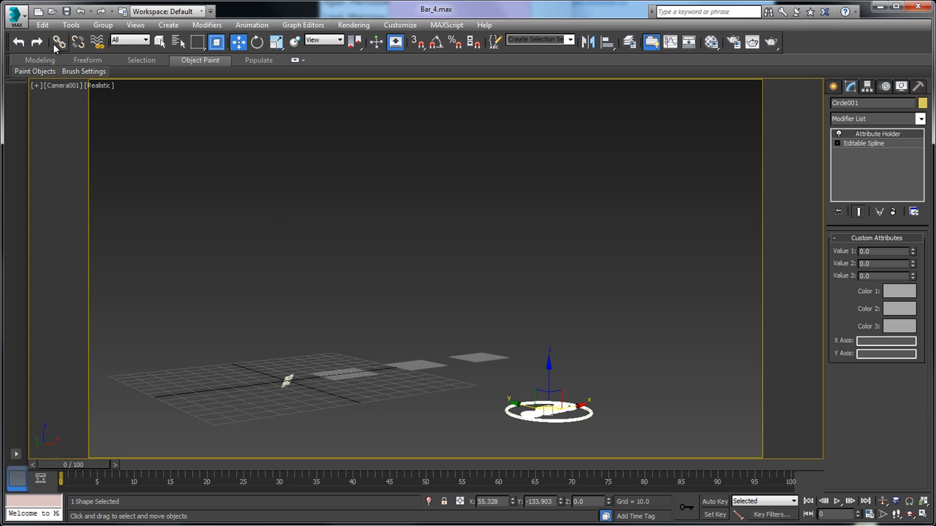
{"action": "left_click", "coordinate": [16, 15]}
{"action": "left_click", "coordinate": [61, 145]}
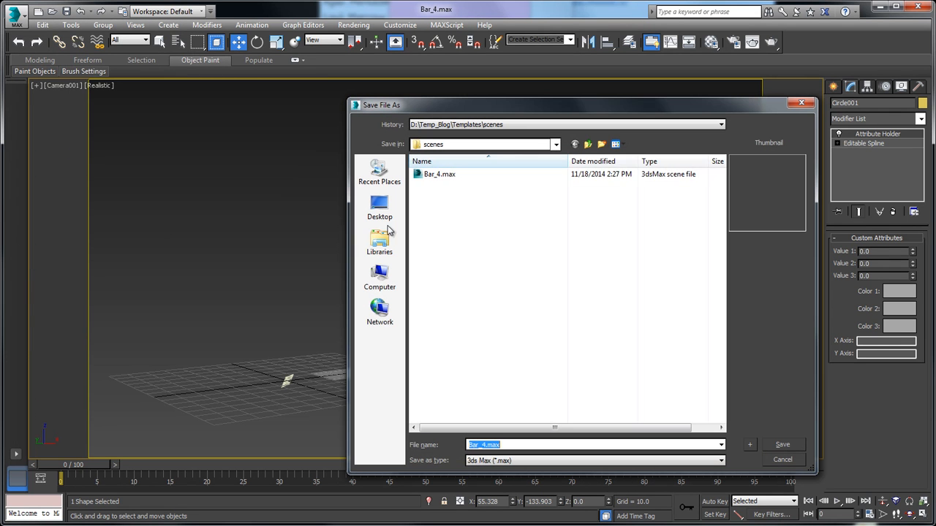
{"action": "left_click", "coordinate": [522, 442]}
{"action": "left_click", "coordinate": [501, 444]}
{"action": "type", "text": "3"}
{"action": "key", "text": "Return"}
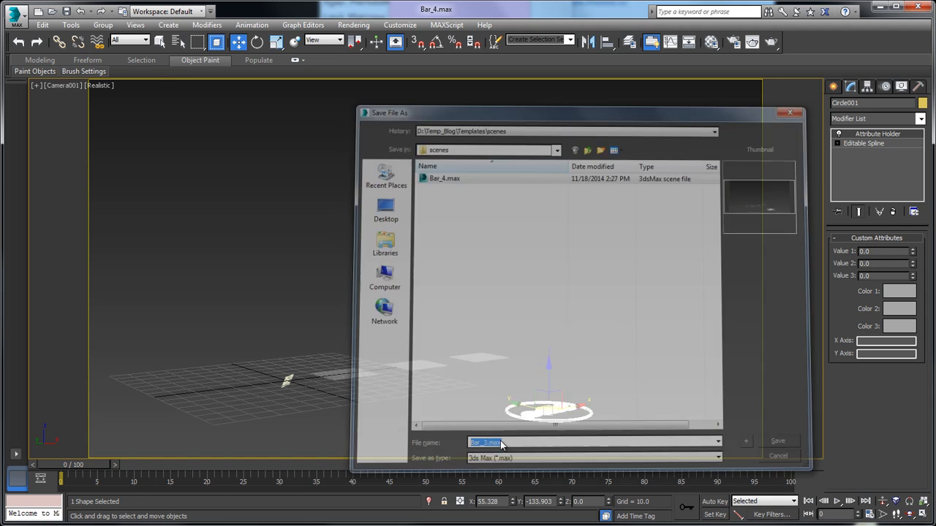